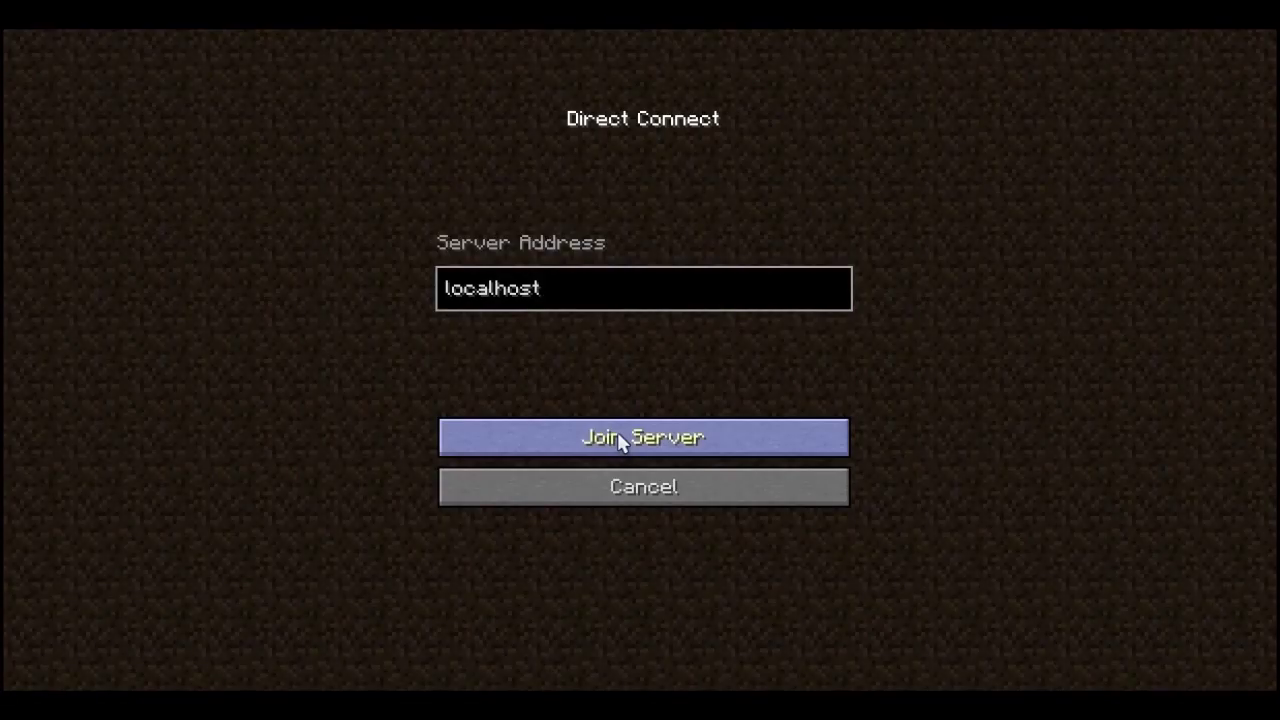
Join the server at localhost and walk across the grass up onto the tree leaves
left_click(625, 439)
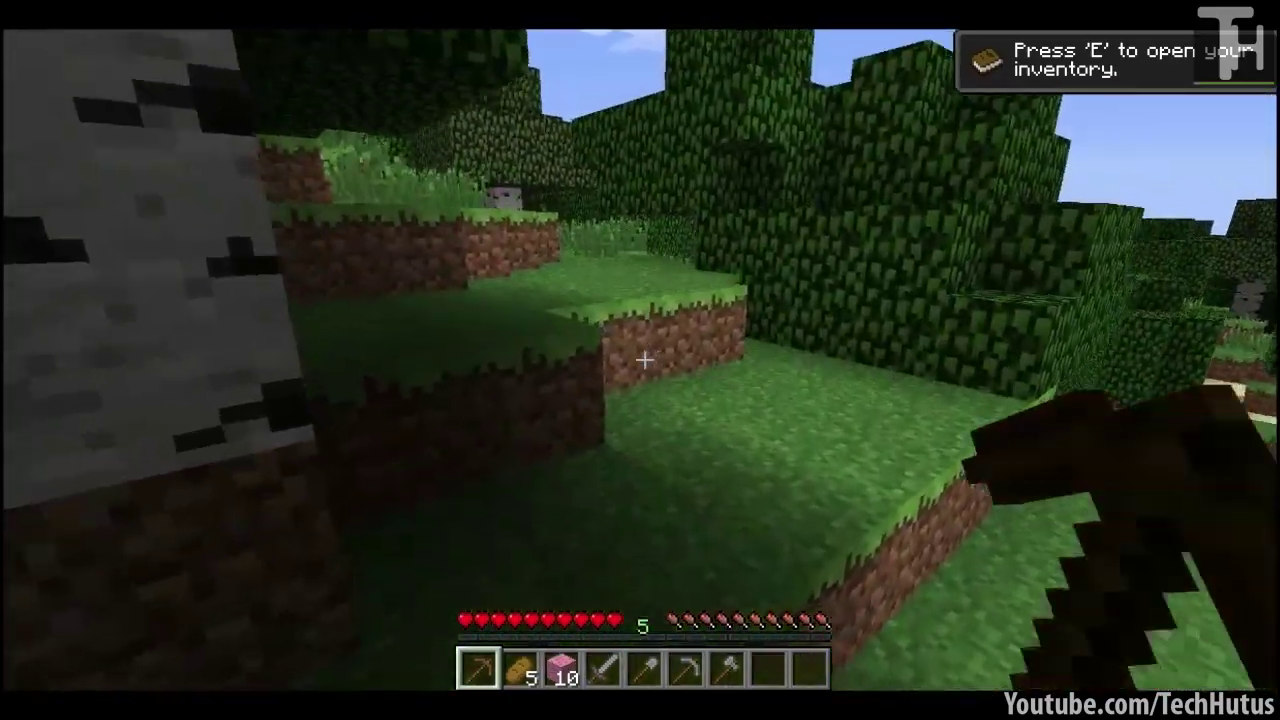
key("w")
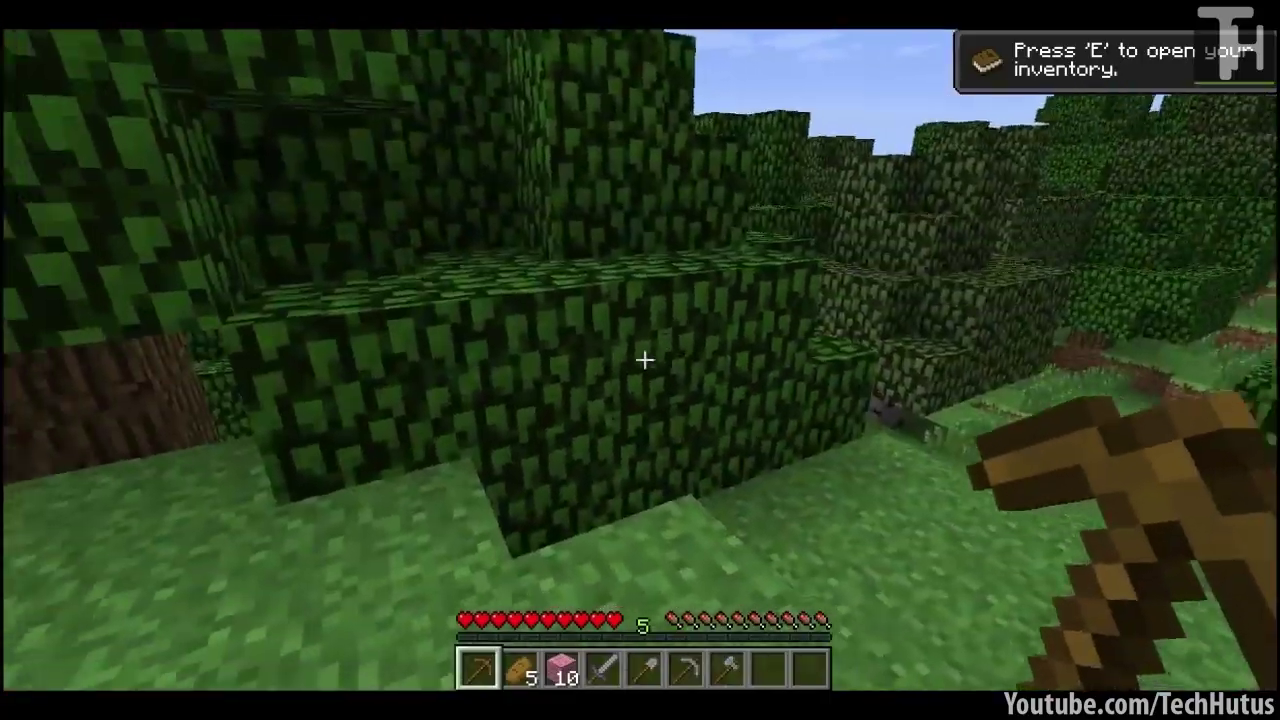
key("w")
key("space")
key("space")
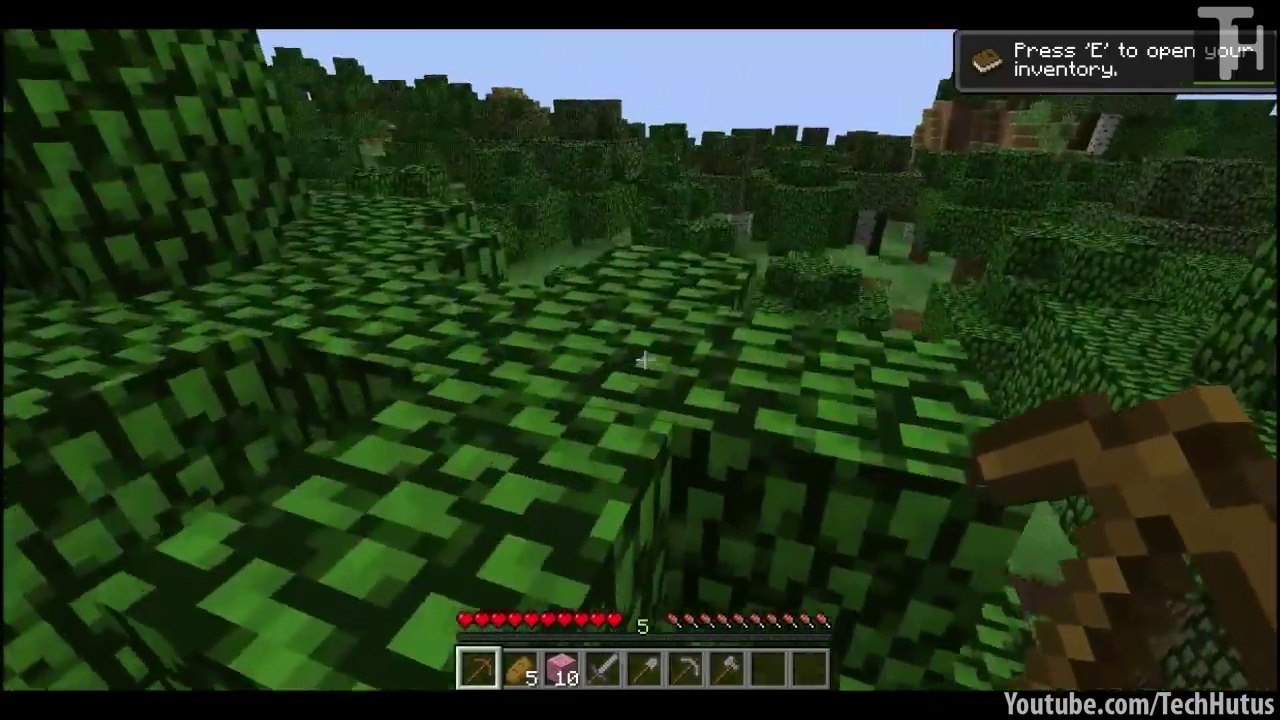
Review the first-join announcement and welcome messages in the chat history
key("t")
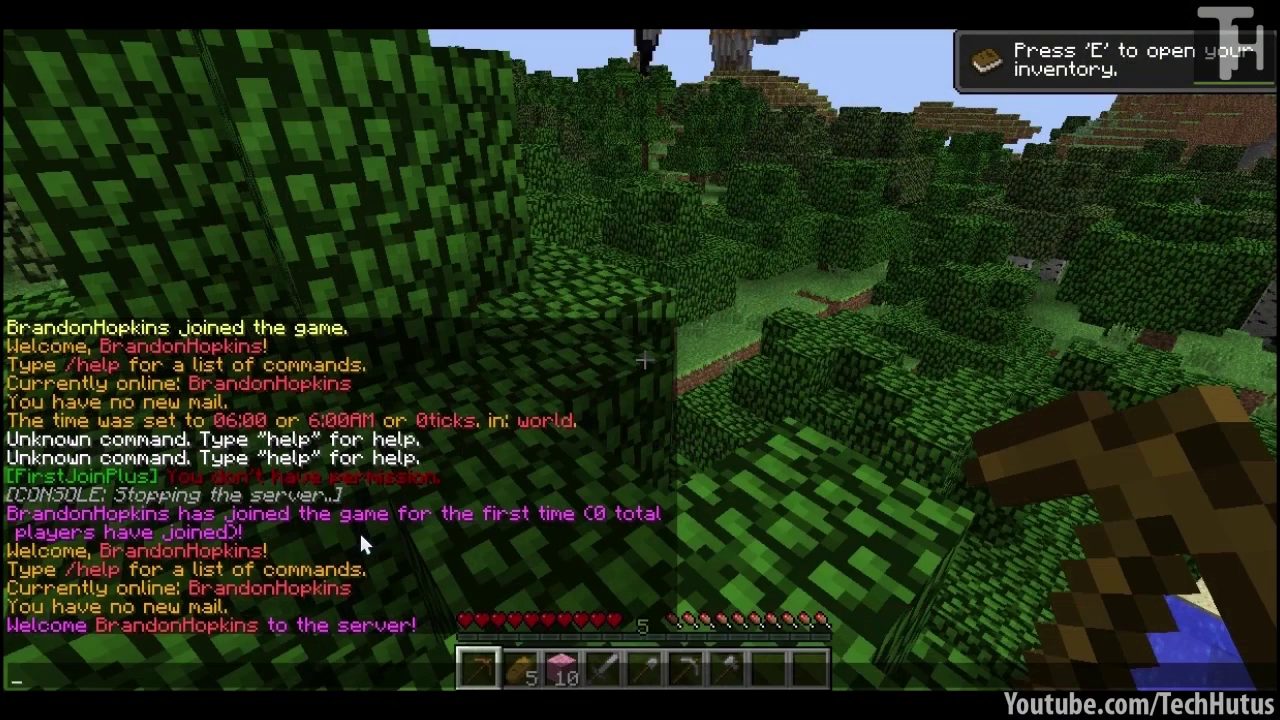
key("Escape")
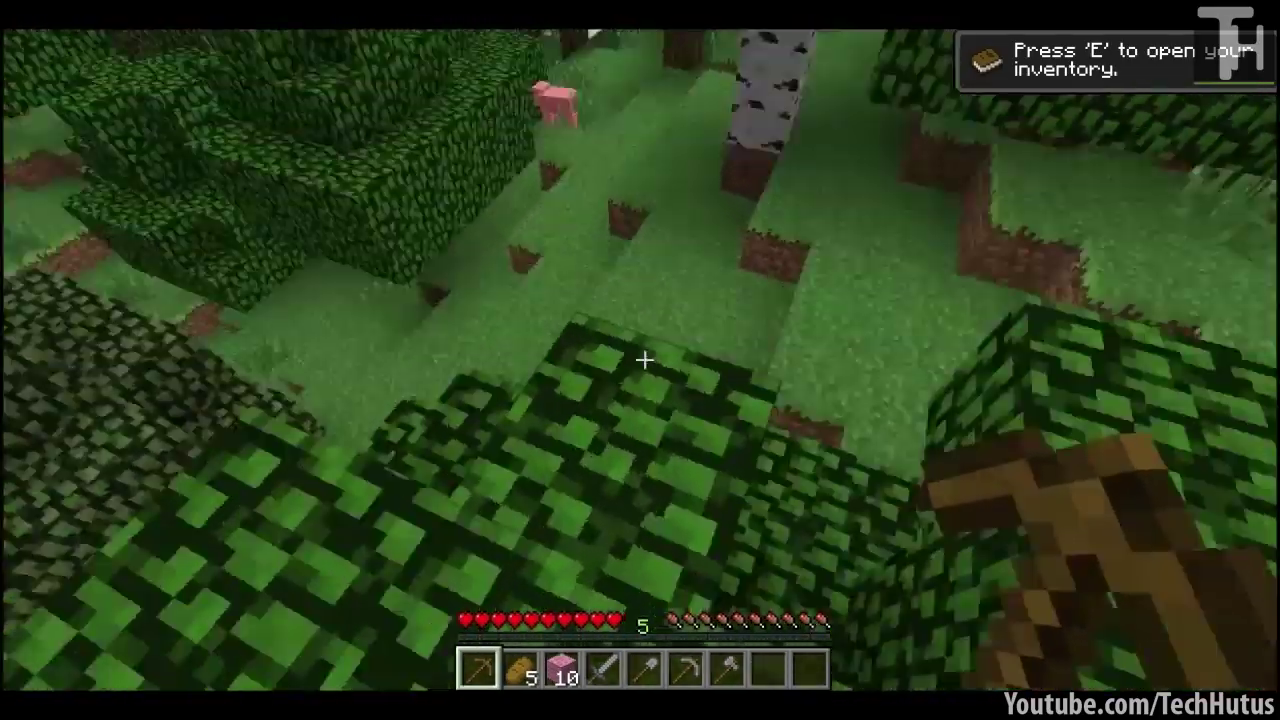
key("t")
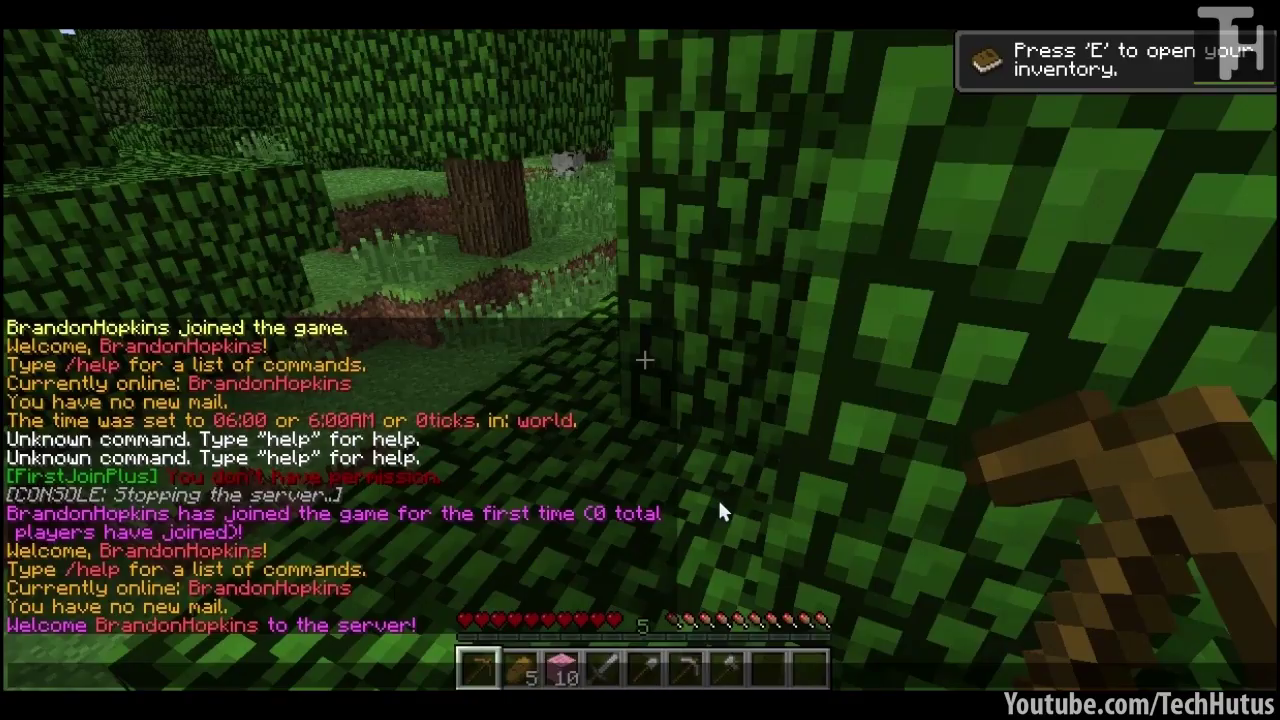
key("Escape")
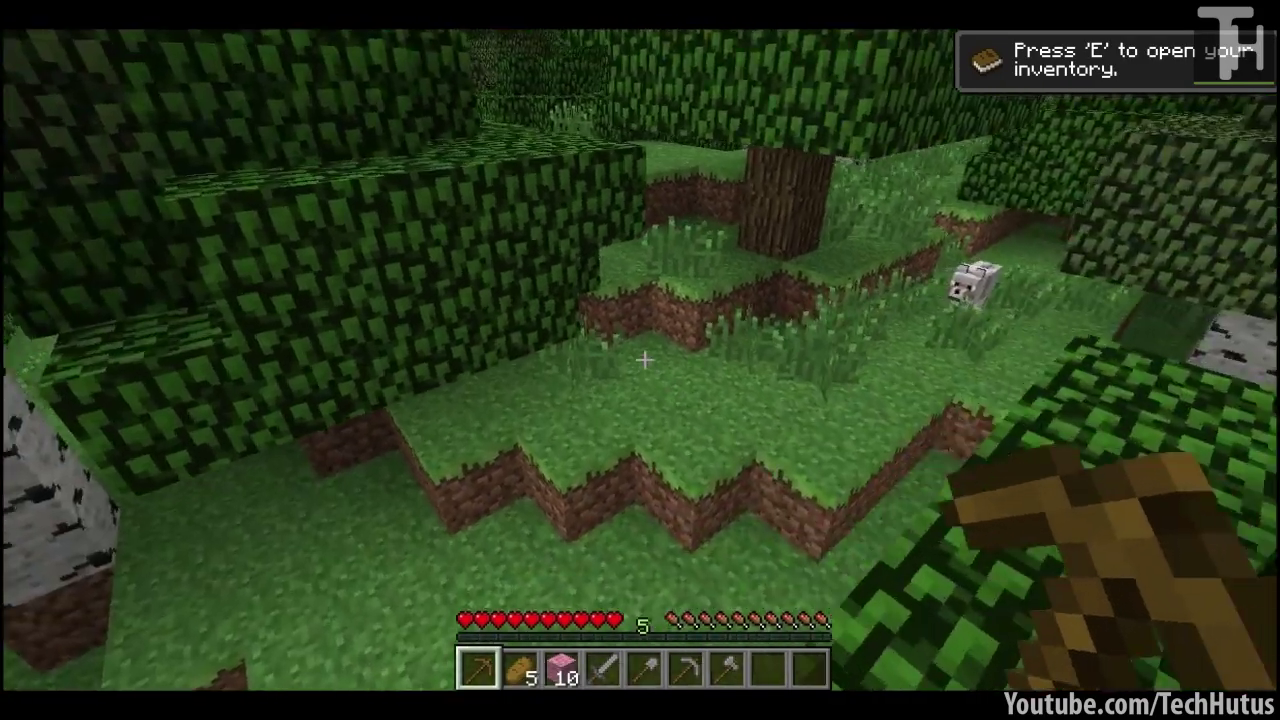
Walk through the forest over the grassy ledges and continue along the sandy shoreline
key("w")
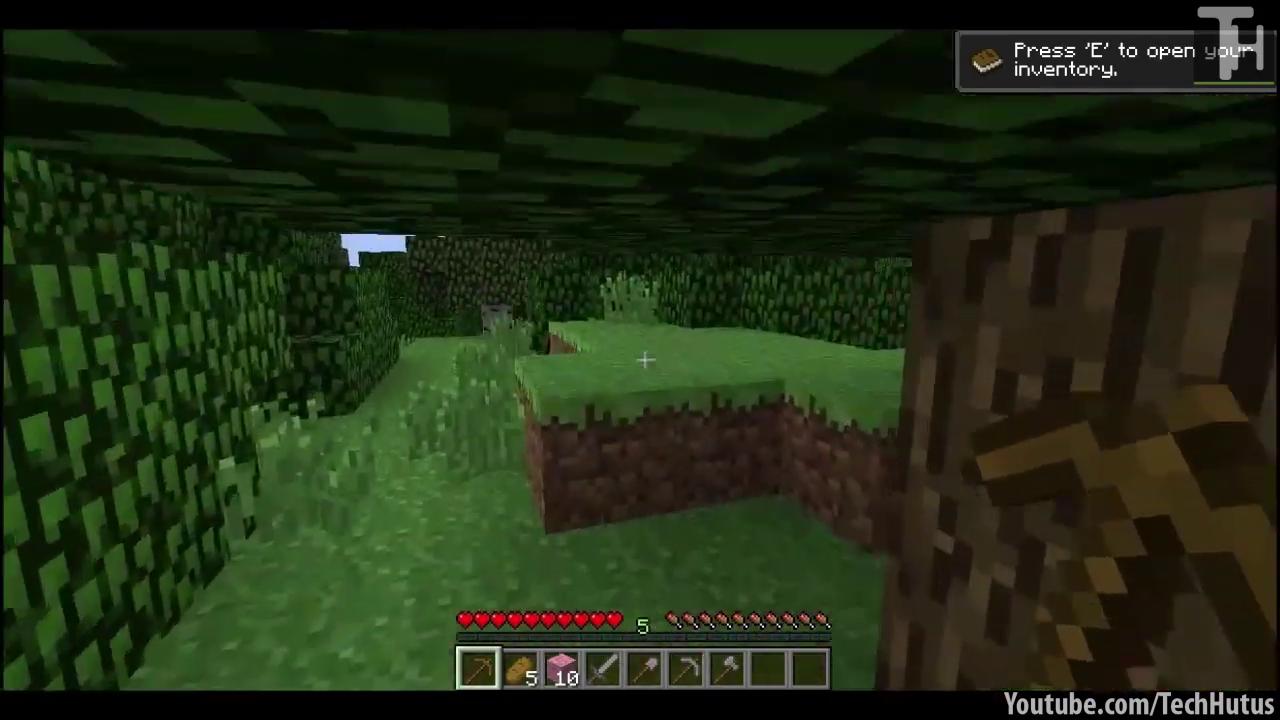
key("space")
key("w")
key("space")
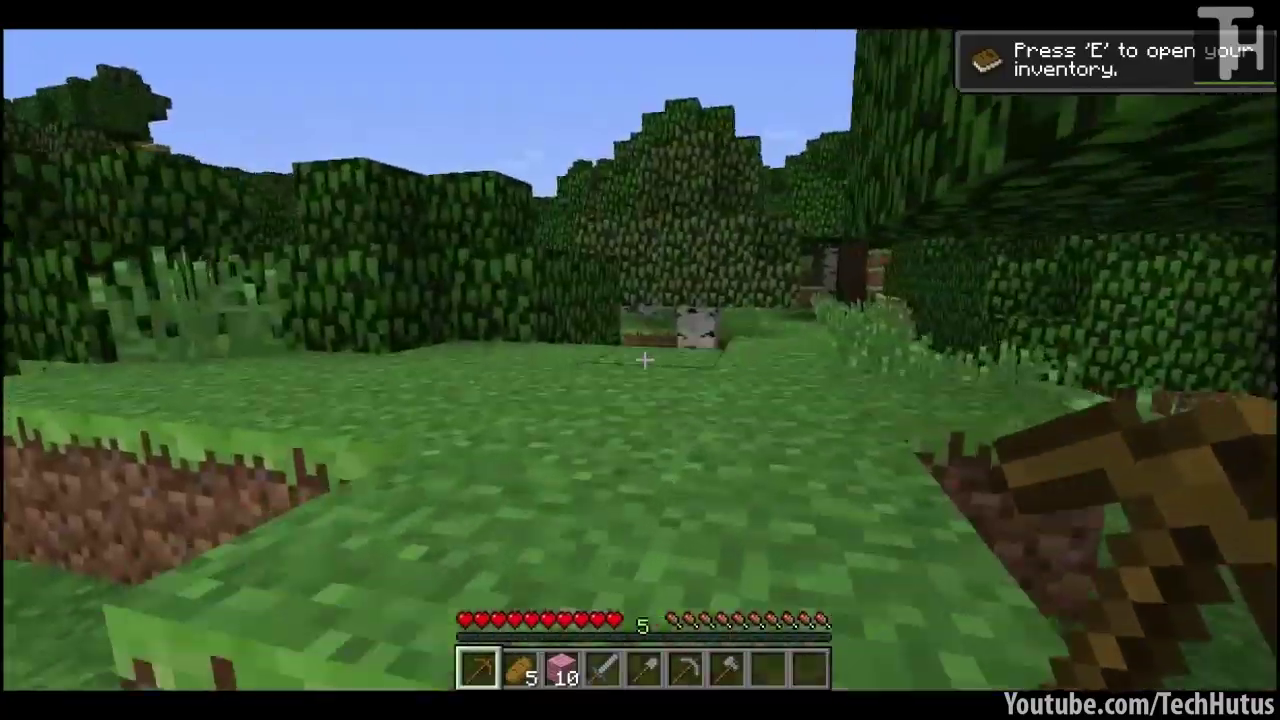
key("w")
key("space")
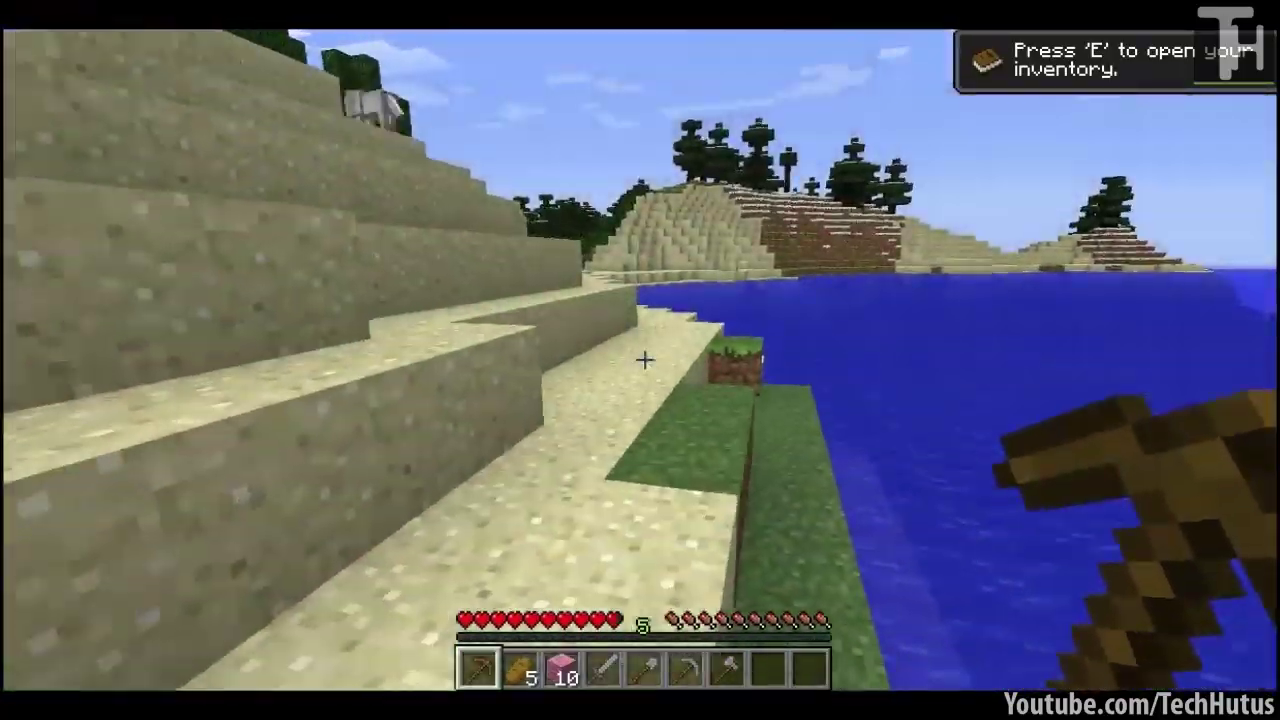
key("w")
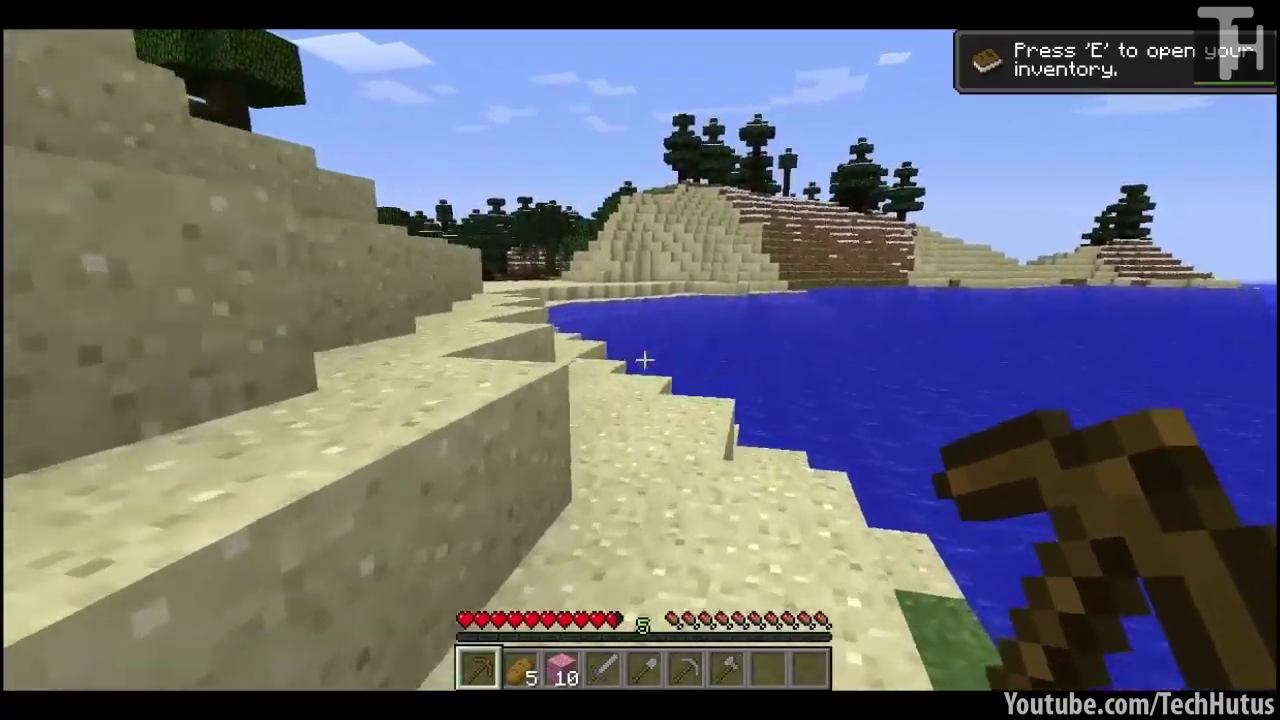
key("w")
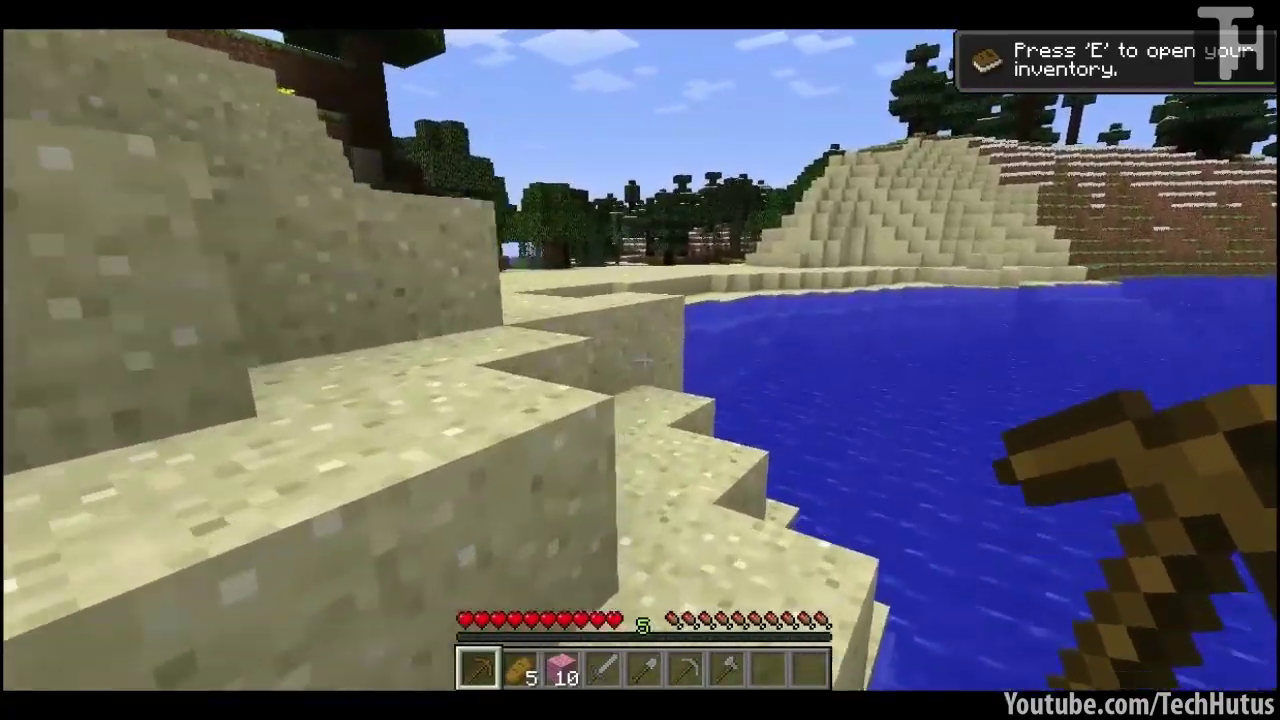
key("w")
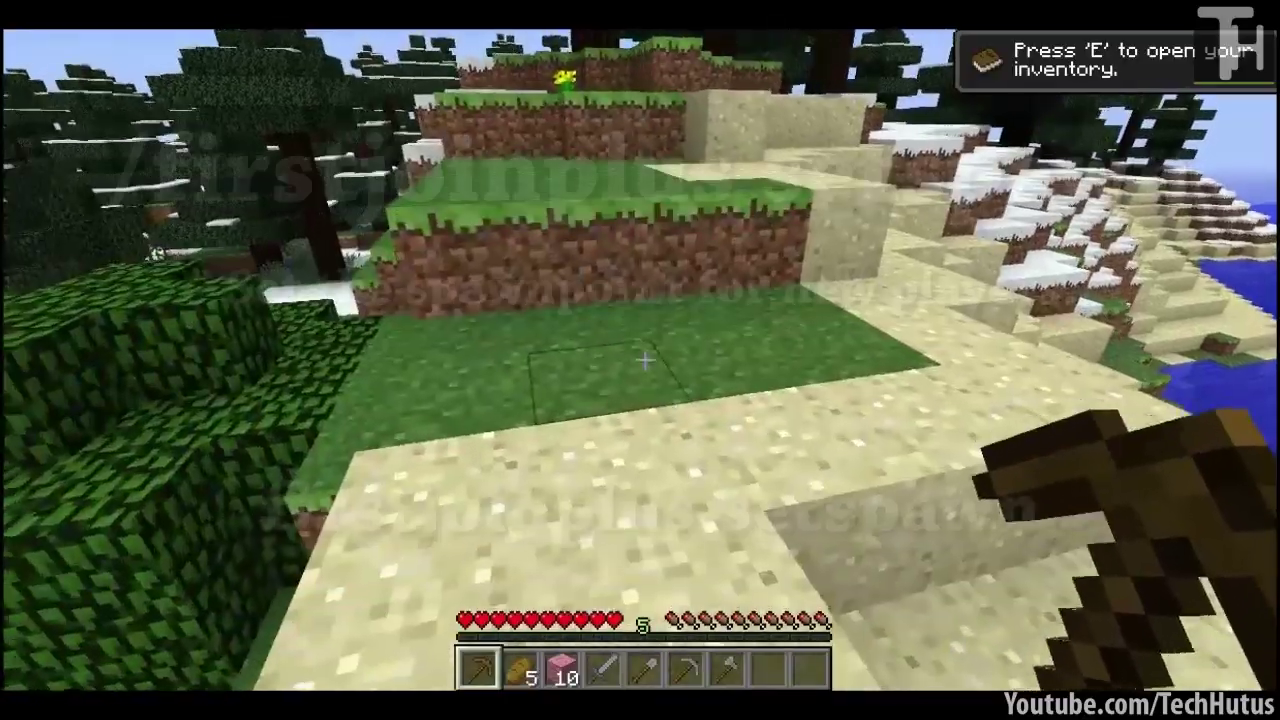
Climb the grassy ledges beside the sand and walk in among the snowy spruce trees
key("w")
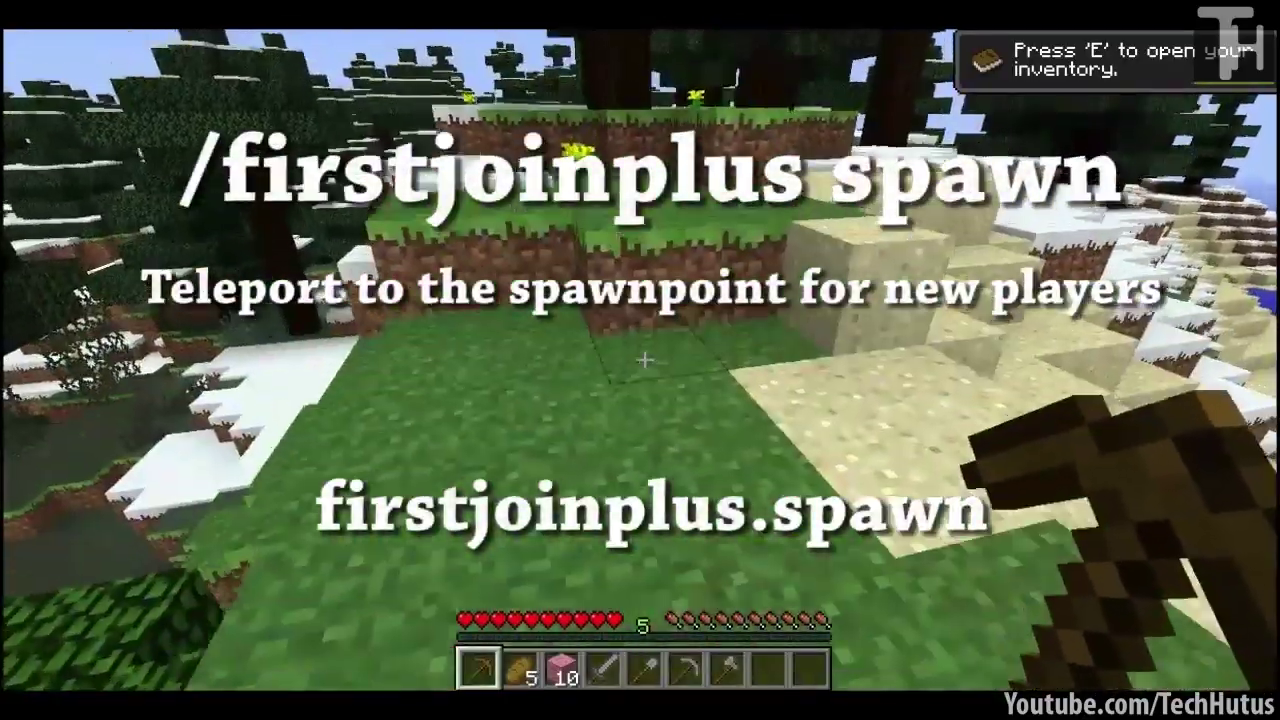
key("w")
key("space")
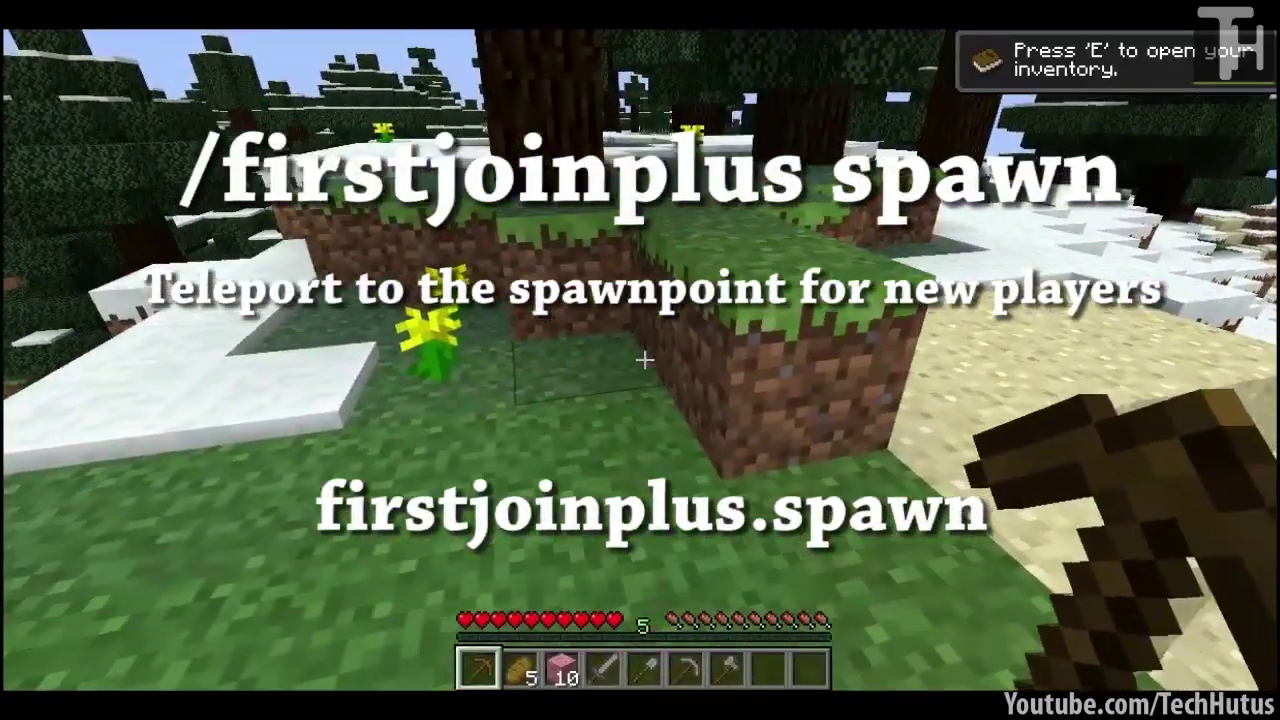
key("w")
key("space")
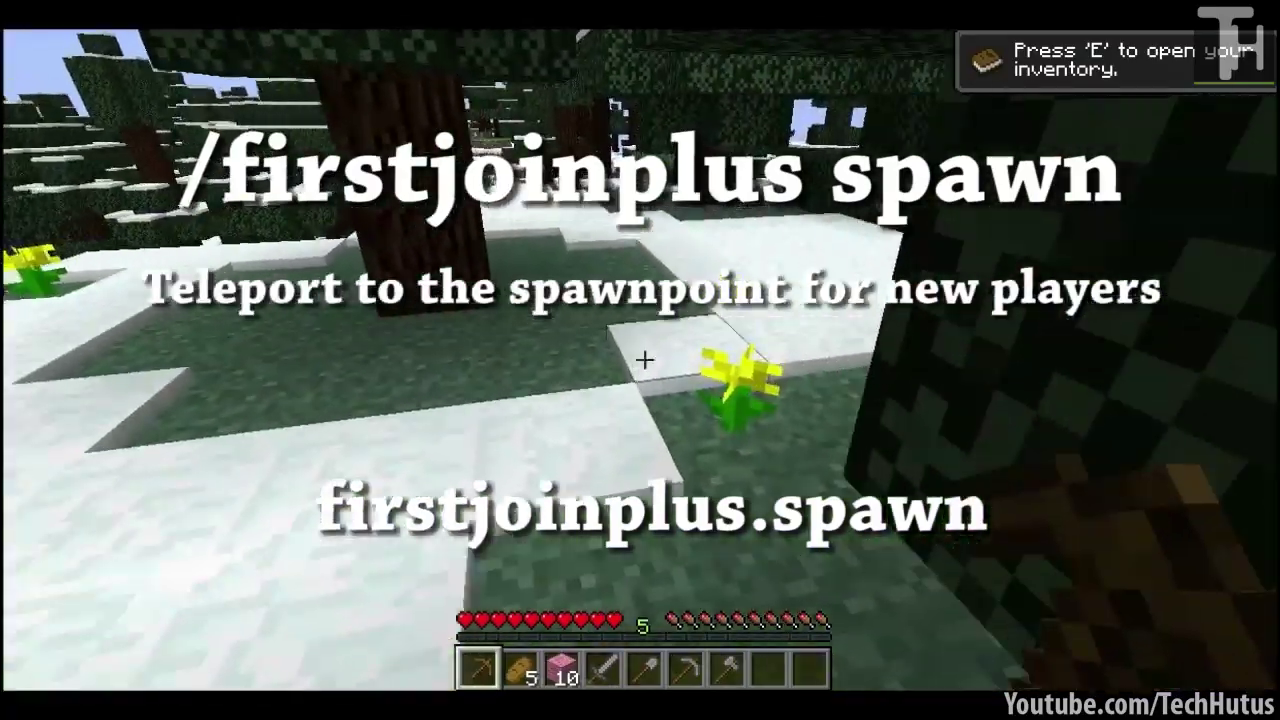
key("w")
key("a")
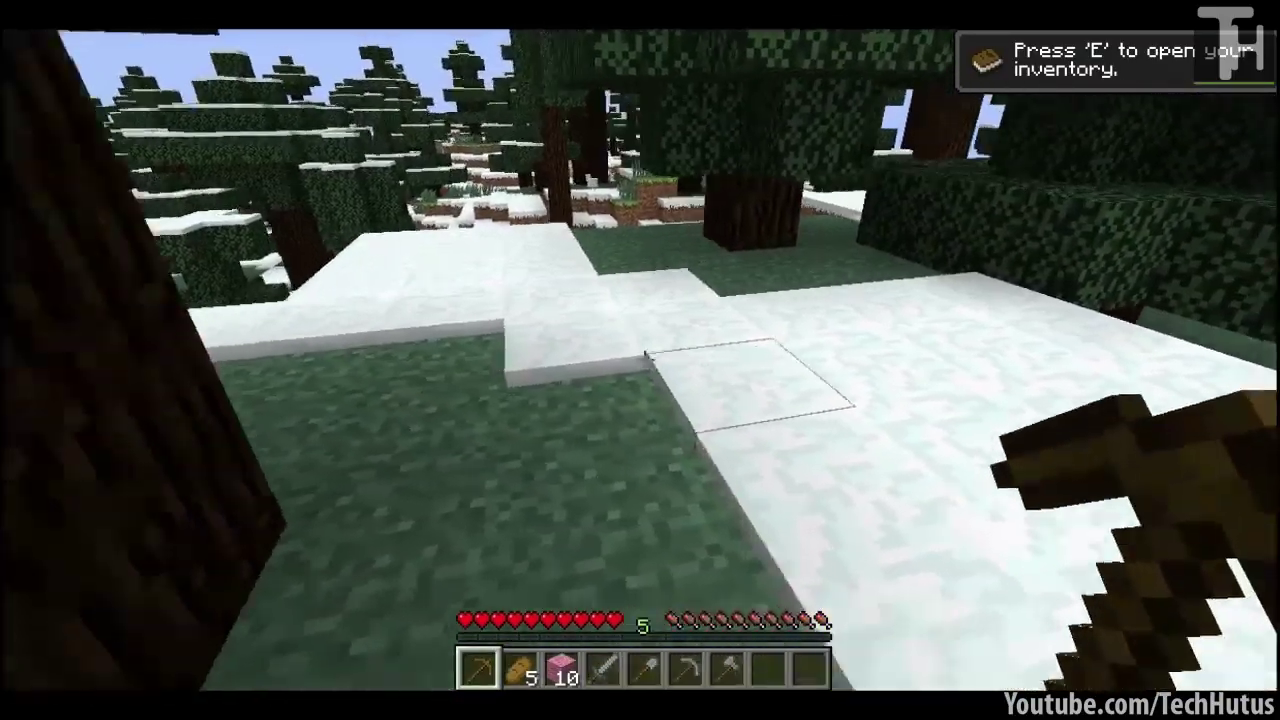
Cross the snowy woods beside the water and walk up to the snow-covered dirt ledge around the spruce tree
key("w")
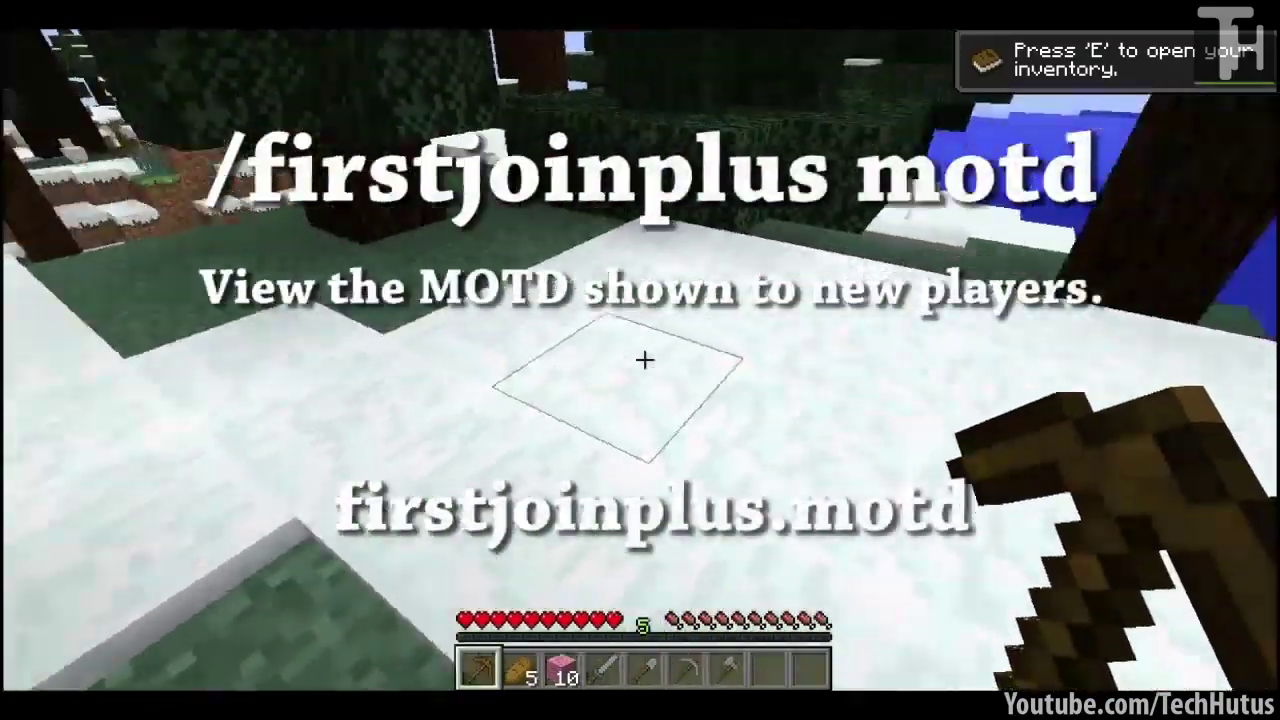
key("w")
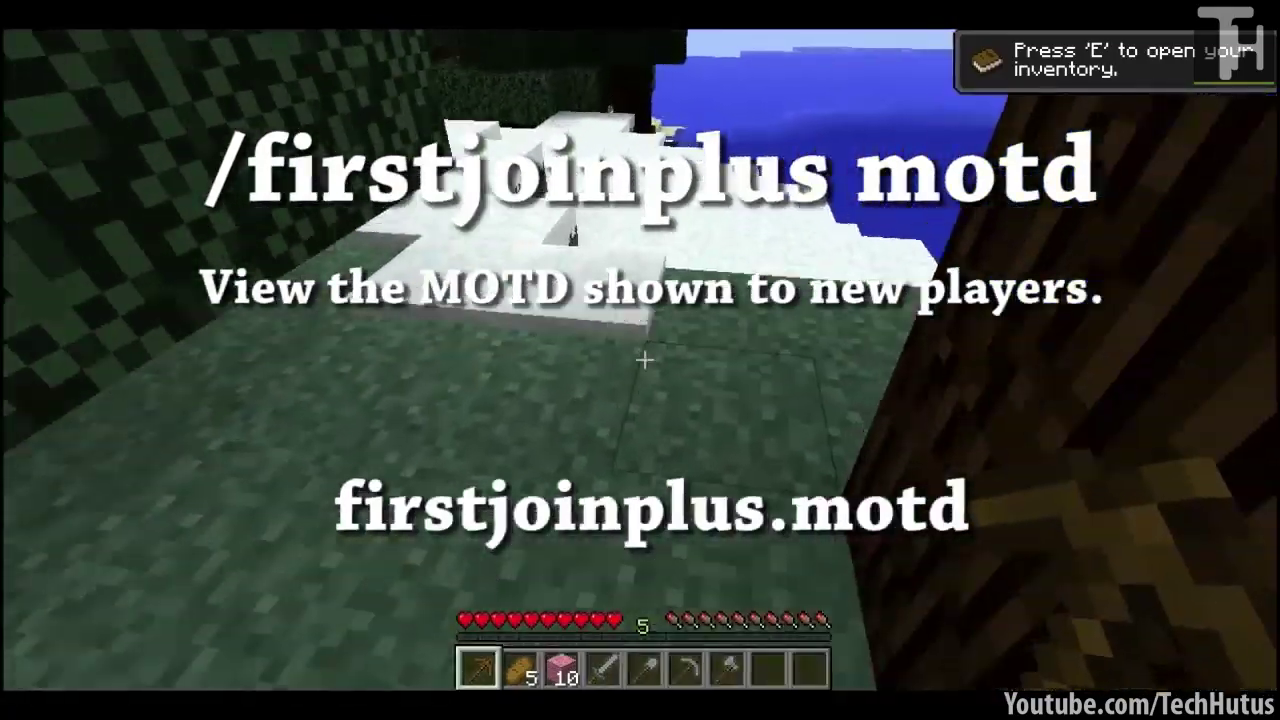
key("w")
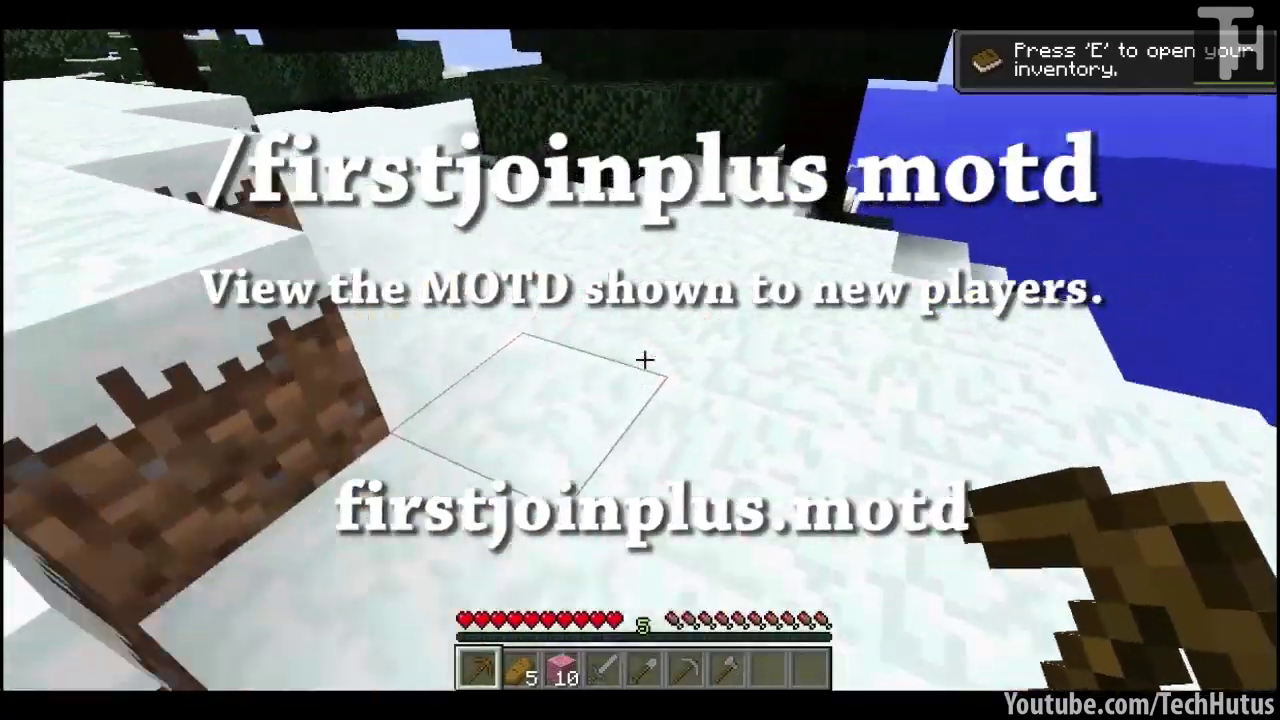
key("w")
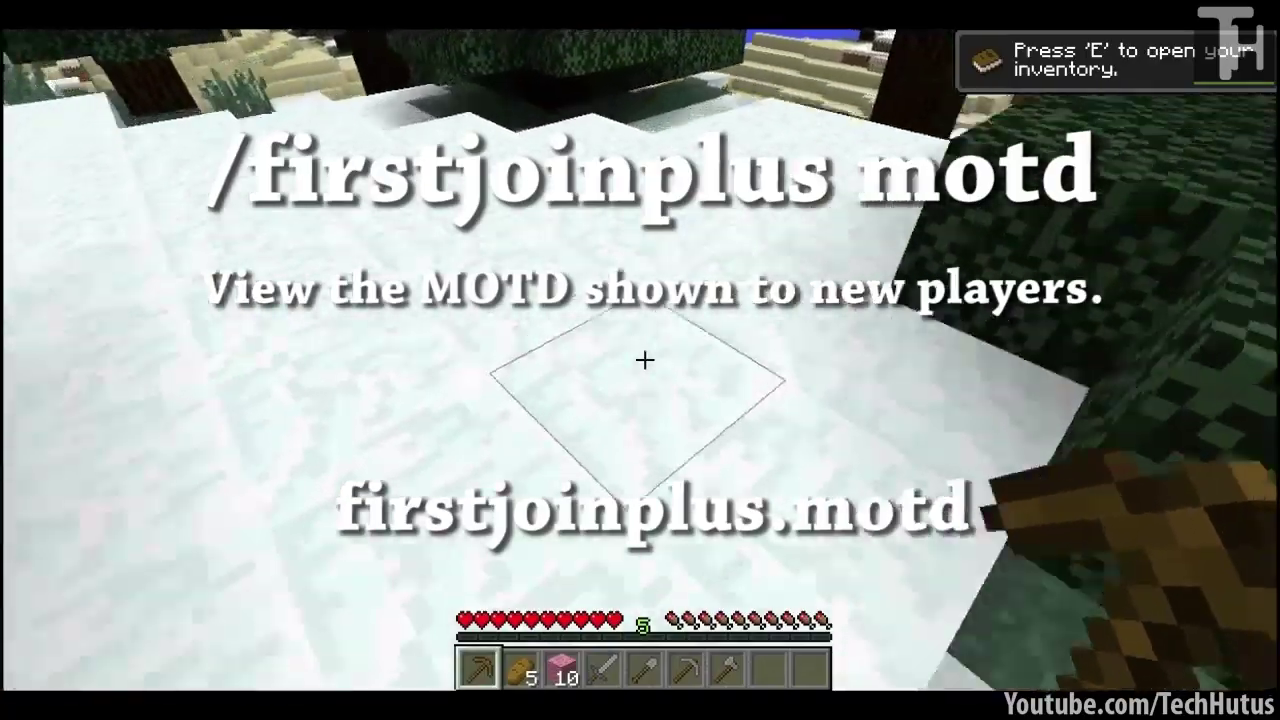
key("w")
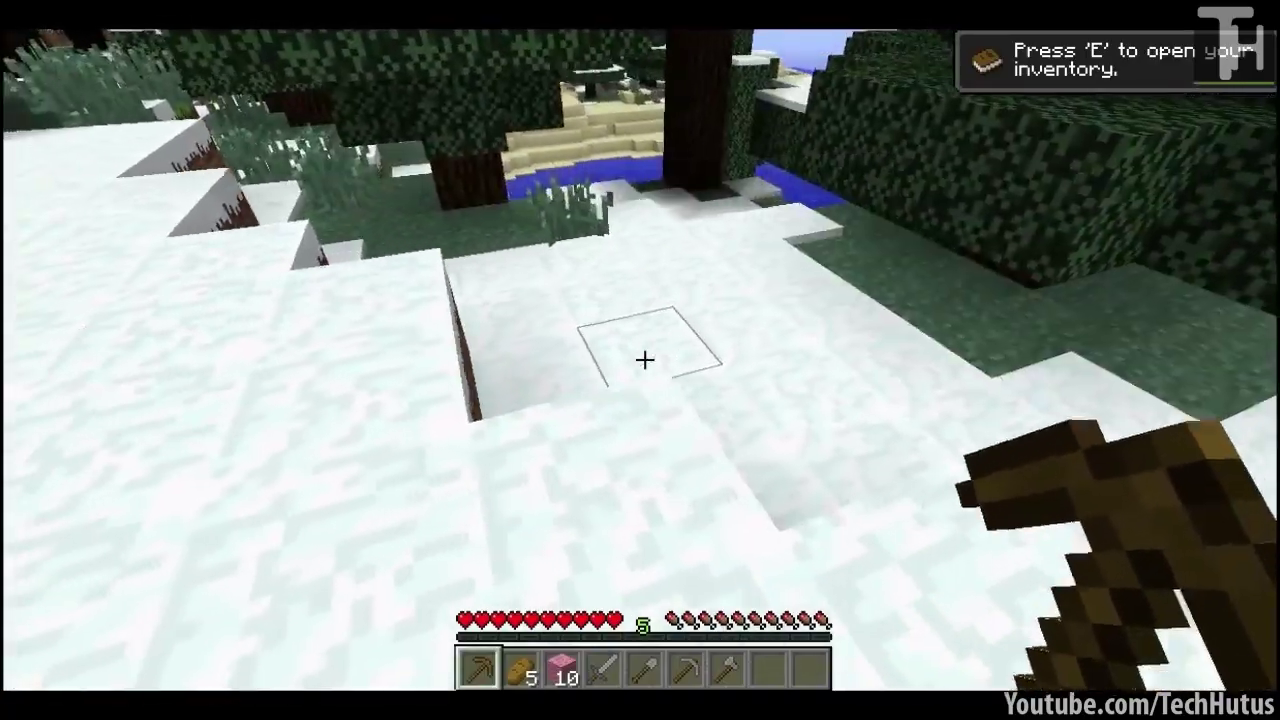
key("w")
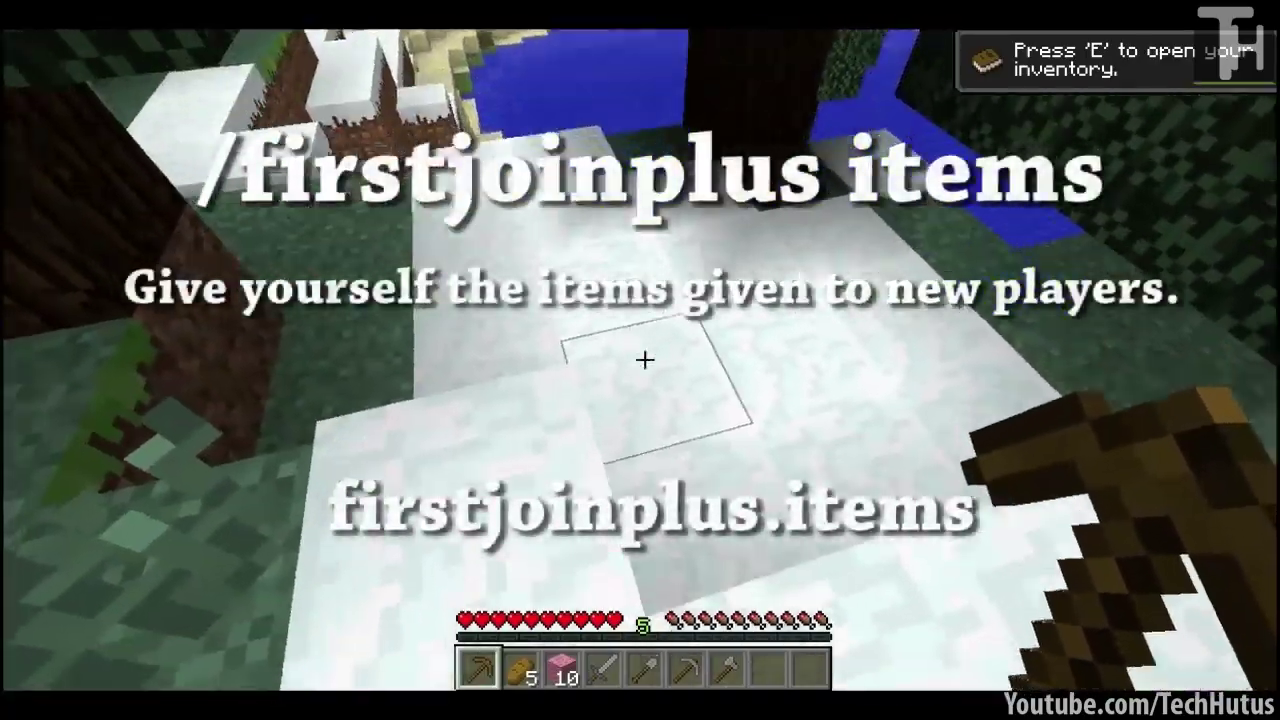
key("w")
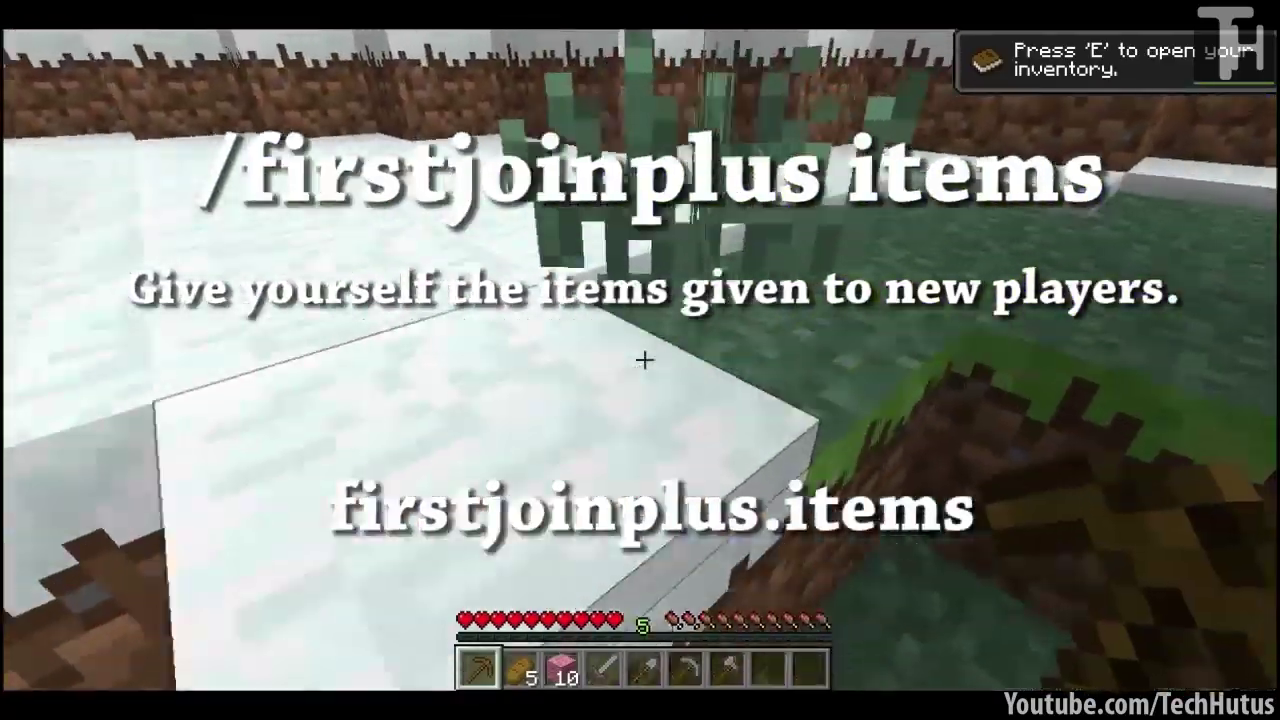
key("w")
key("space")
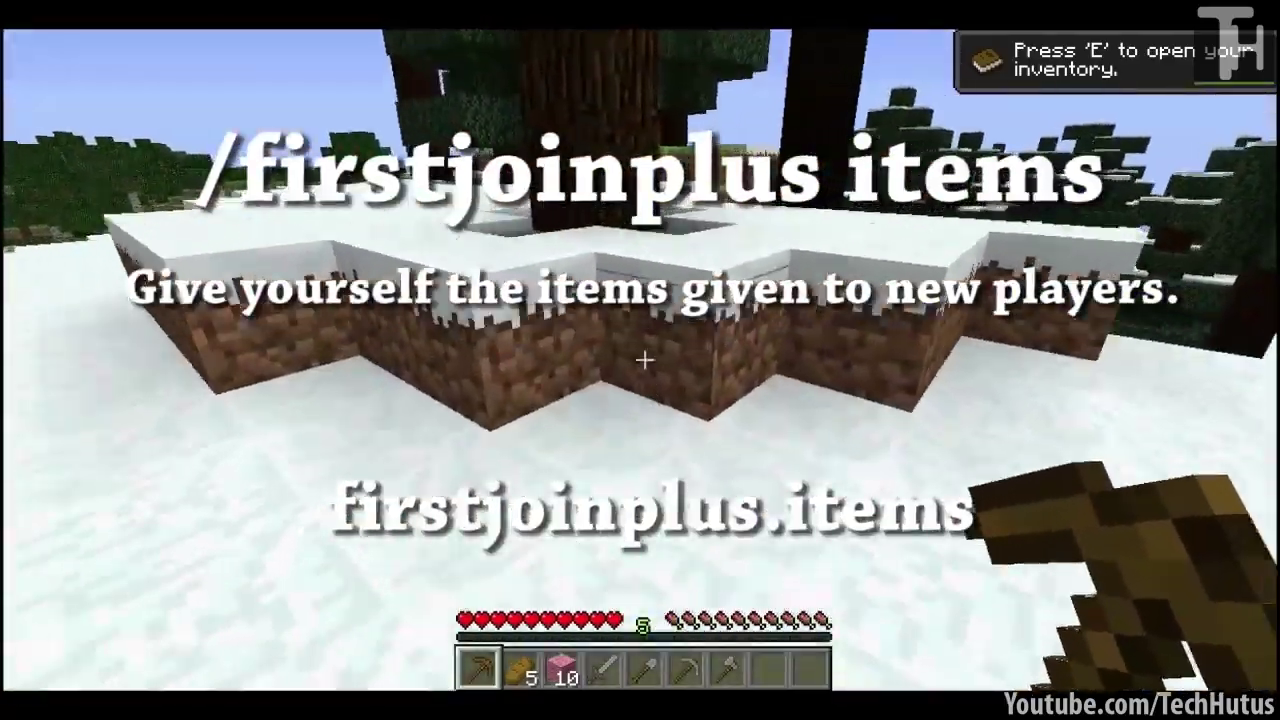
key("space")
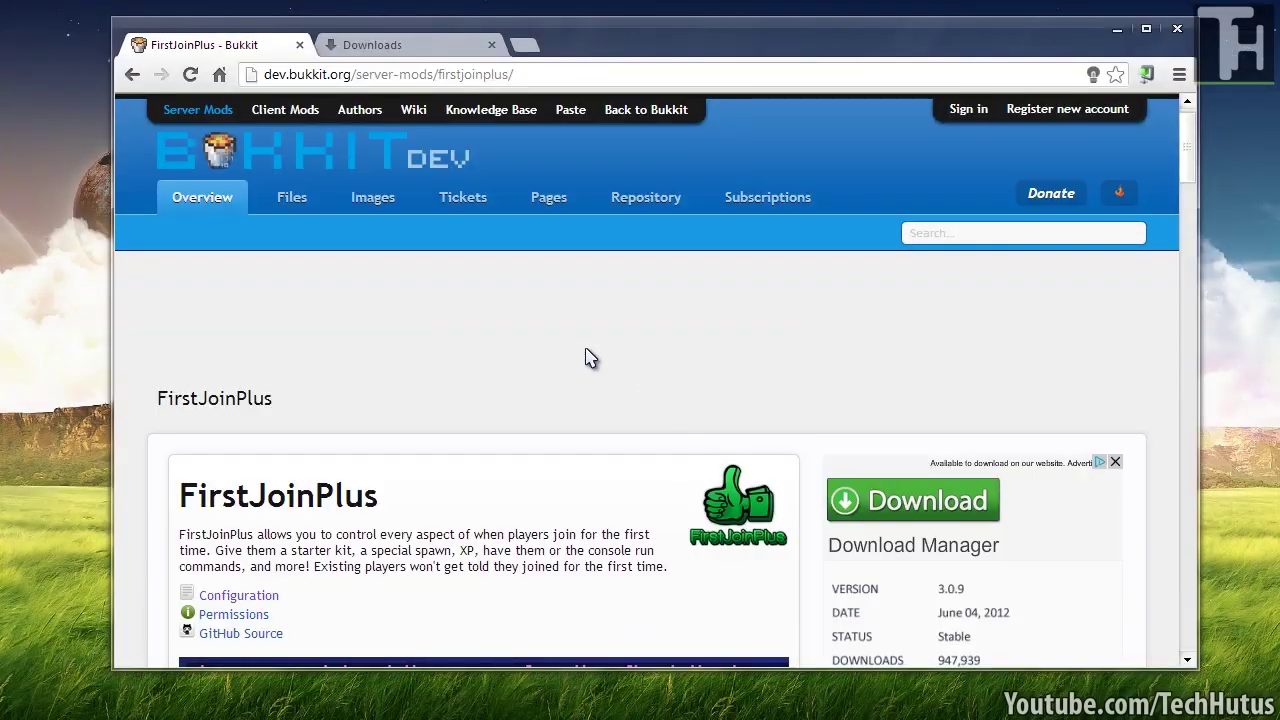
Examine the FirstJoinPlus page on BukkitDev, including its feature list, commands and permissions
scroll(608, 320, "down", 7)
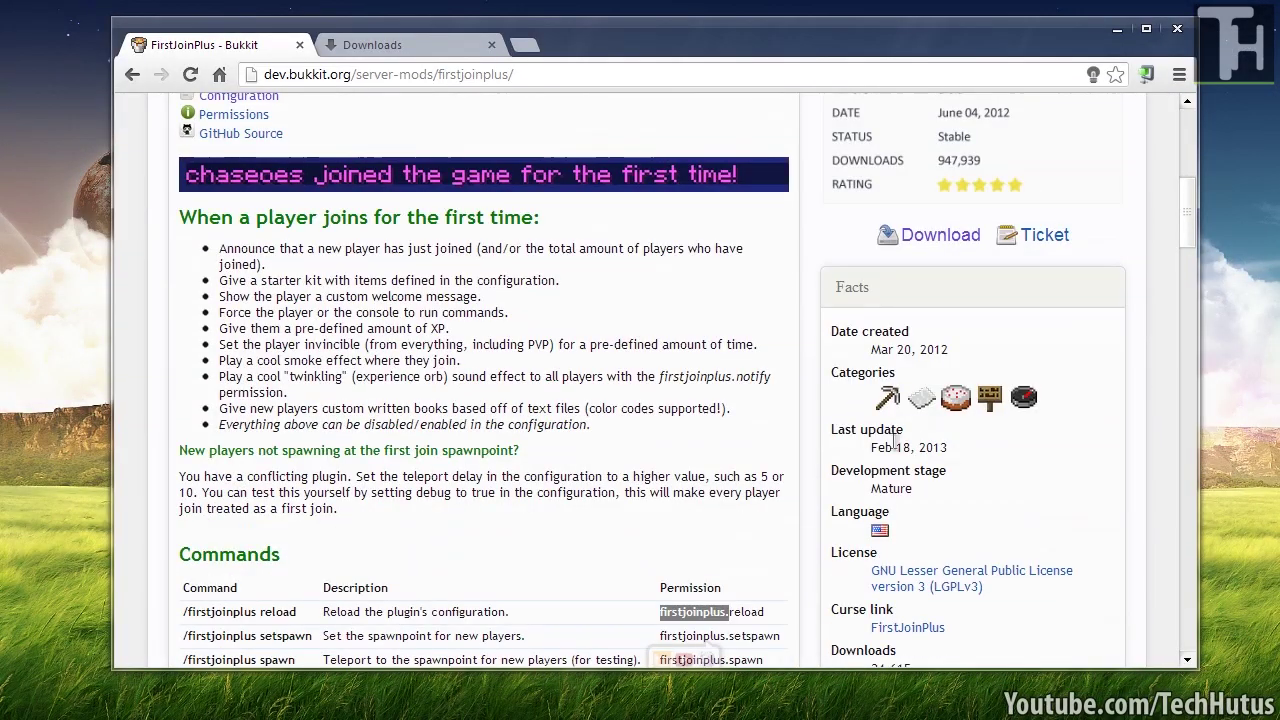
scroll(337, 326, "up", 5)
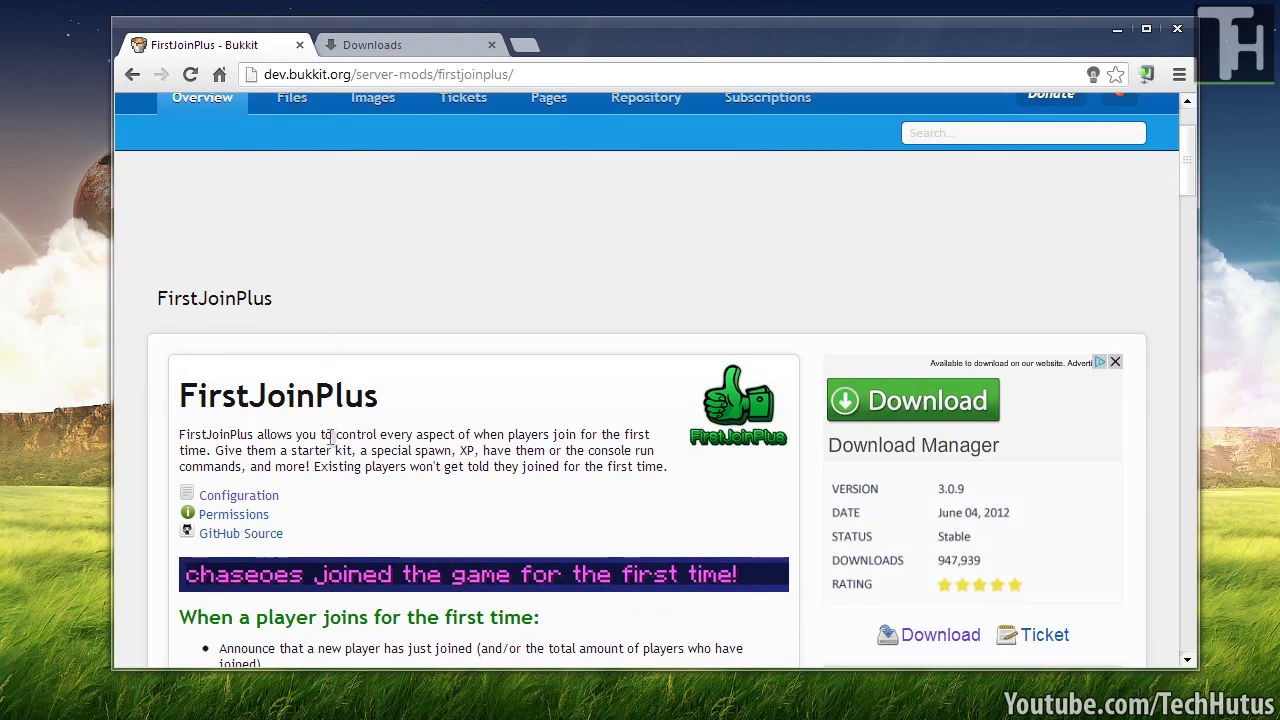
scroll(336, 460, "down", 3)
scroll(571, 457, "down", 7)
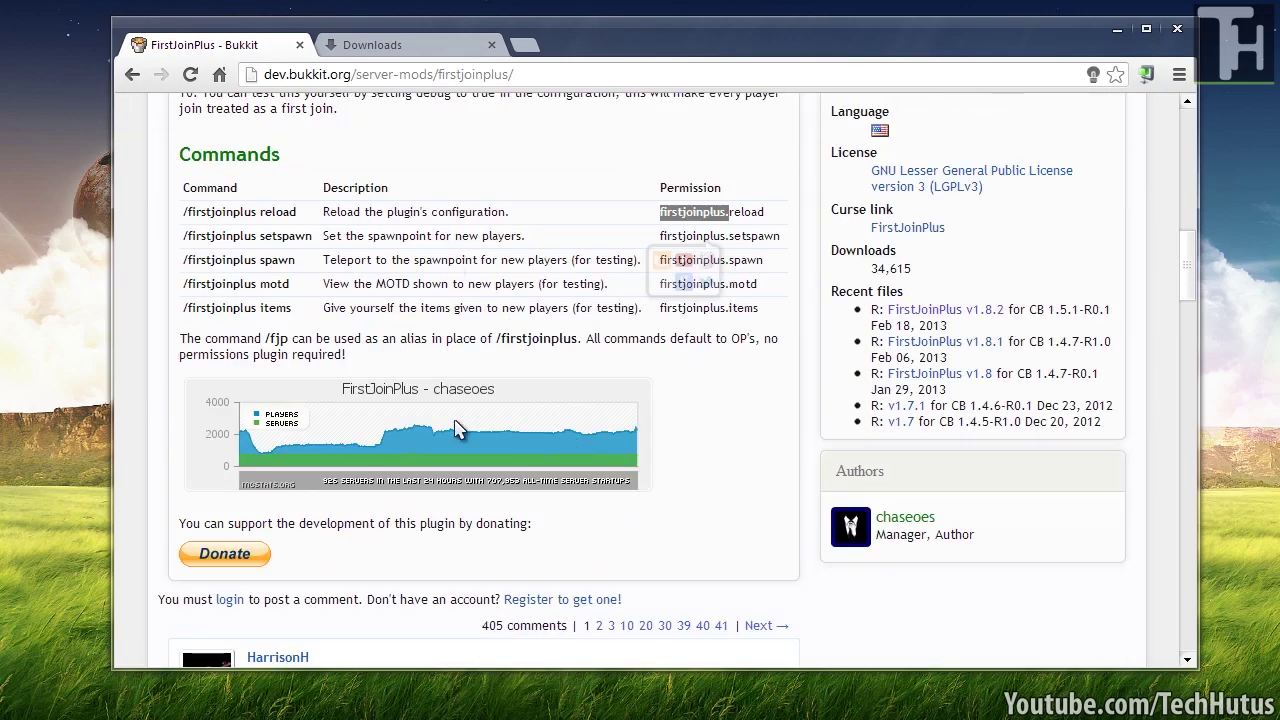
scroll(459, 428, "up", 7)
scroll(459, 428, "down", 3)
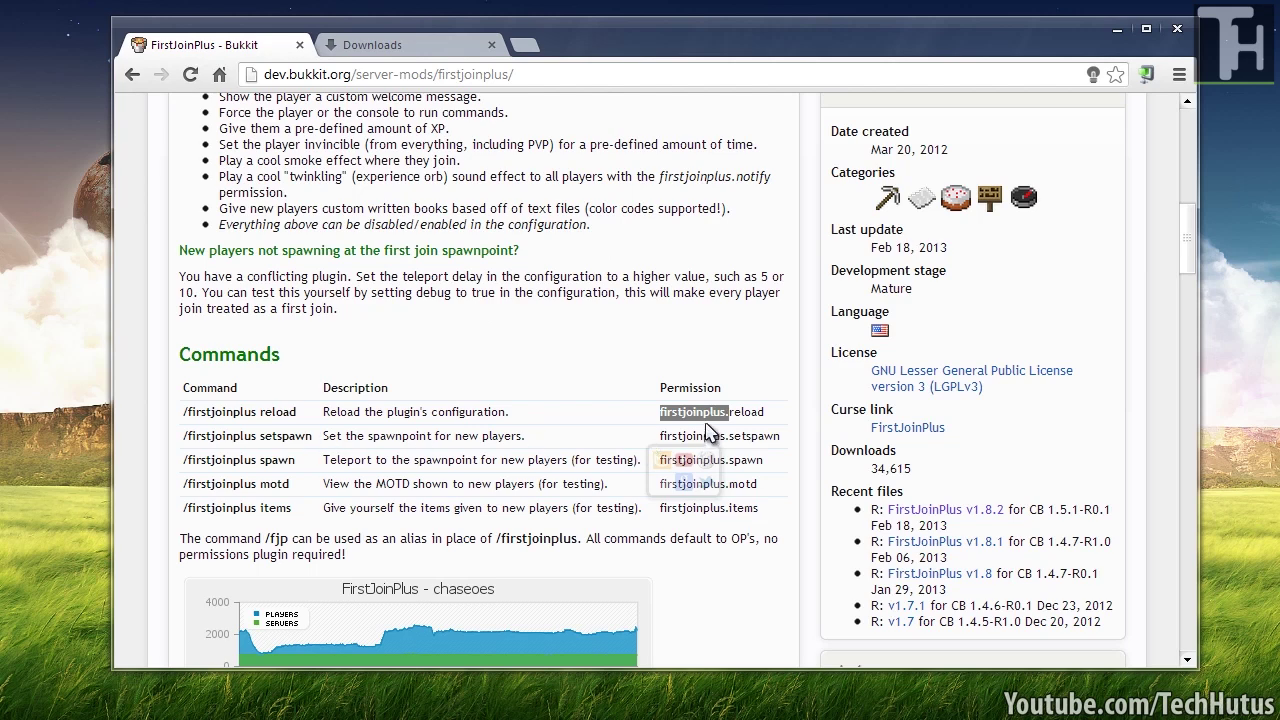
left_click_drag(705, 440, 723, 421)
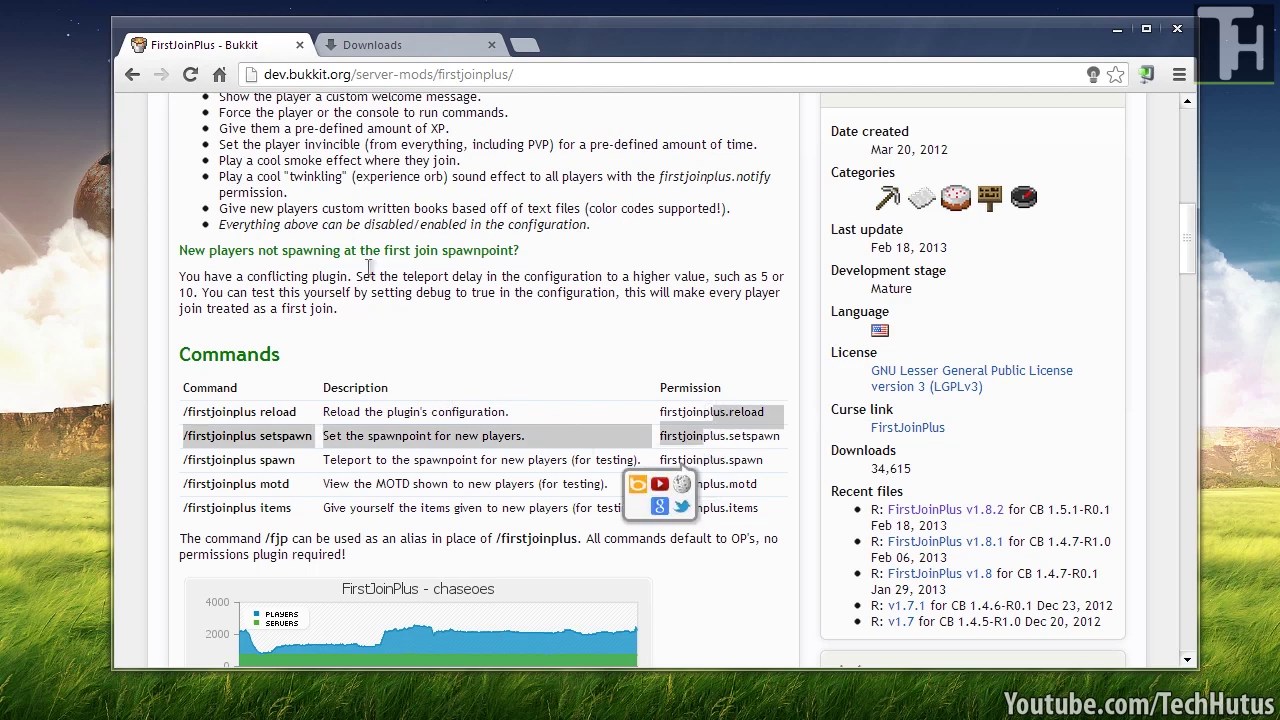
scroll(353, 340, "up", 3)
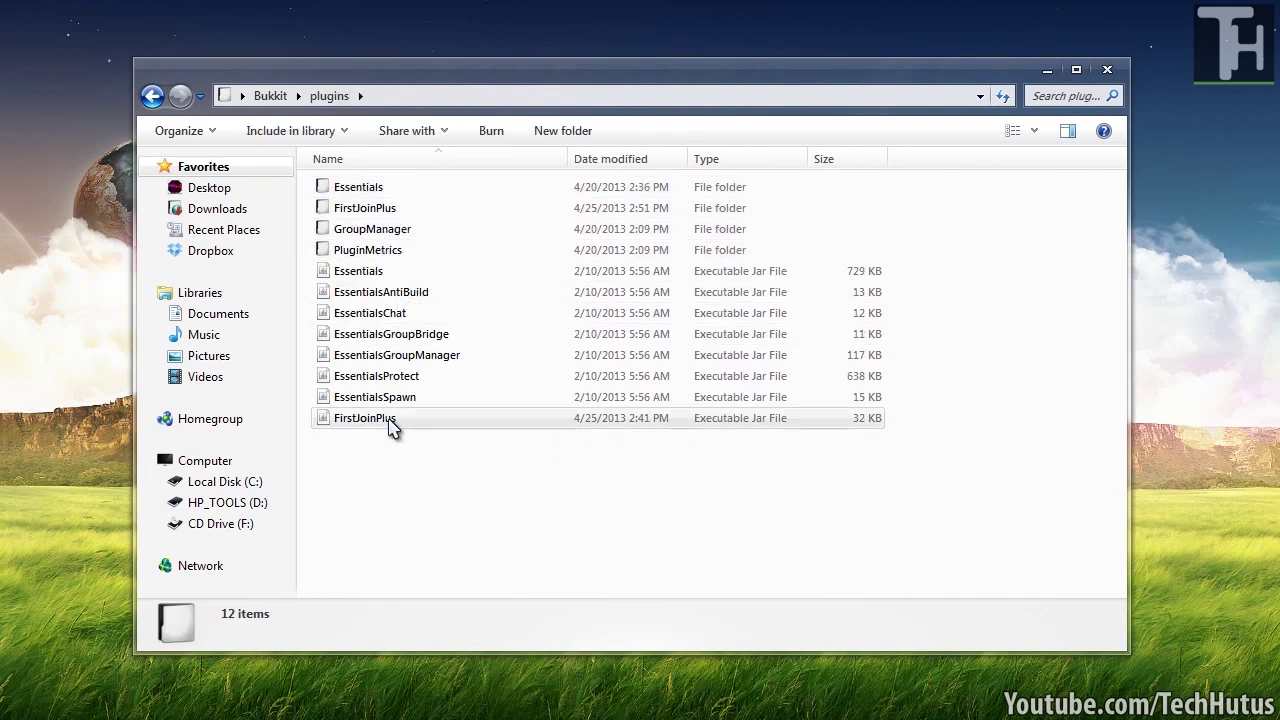
Open config.yml from the FirstJoinPlus folder inside the server's plugins folder in Notepad++ and reposition the editor window
left_click(372, 420)
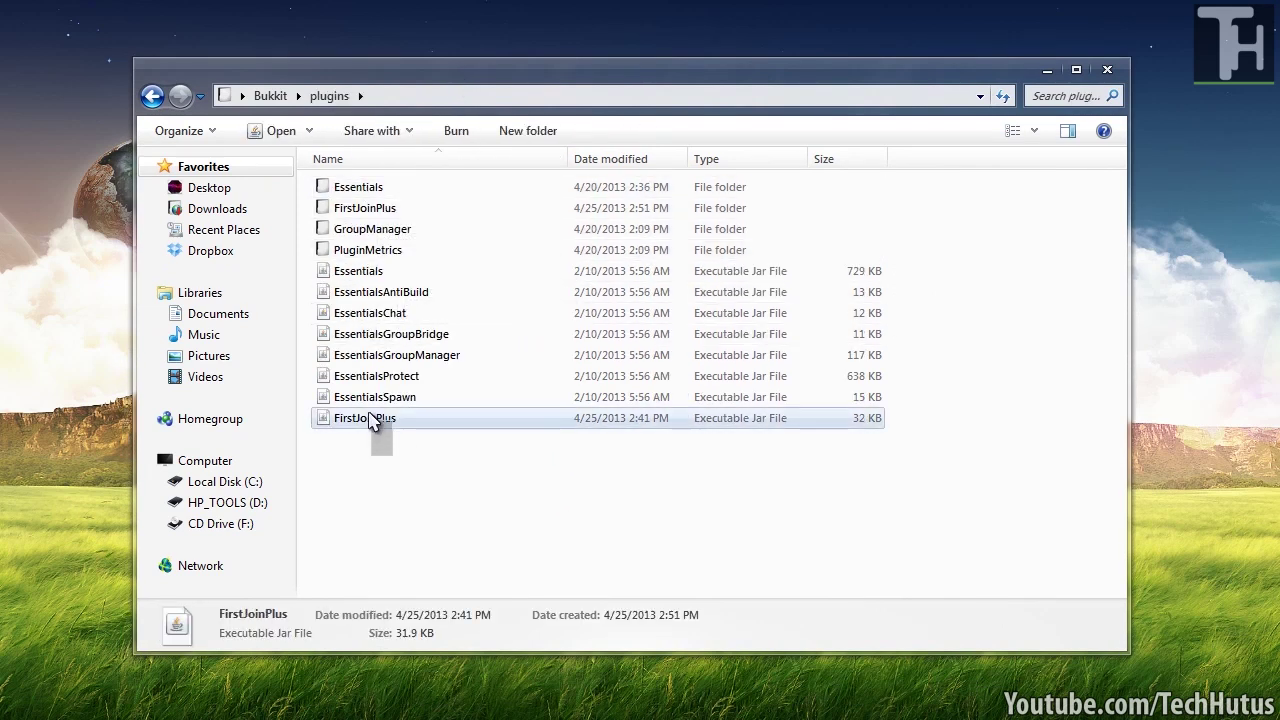
double_click(385, 210)
left_click(358, 192)
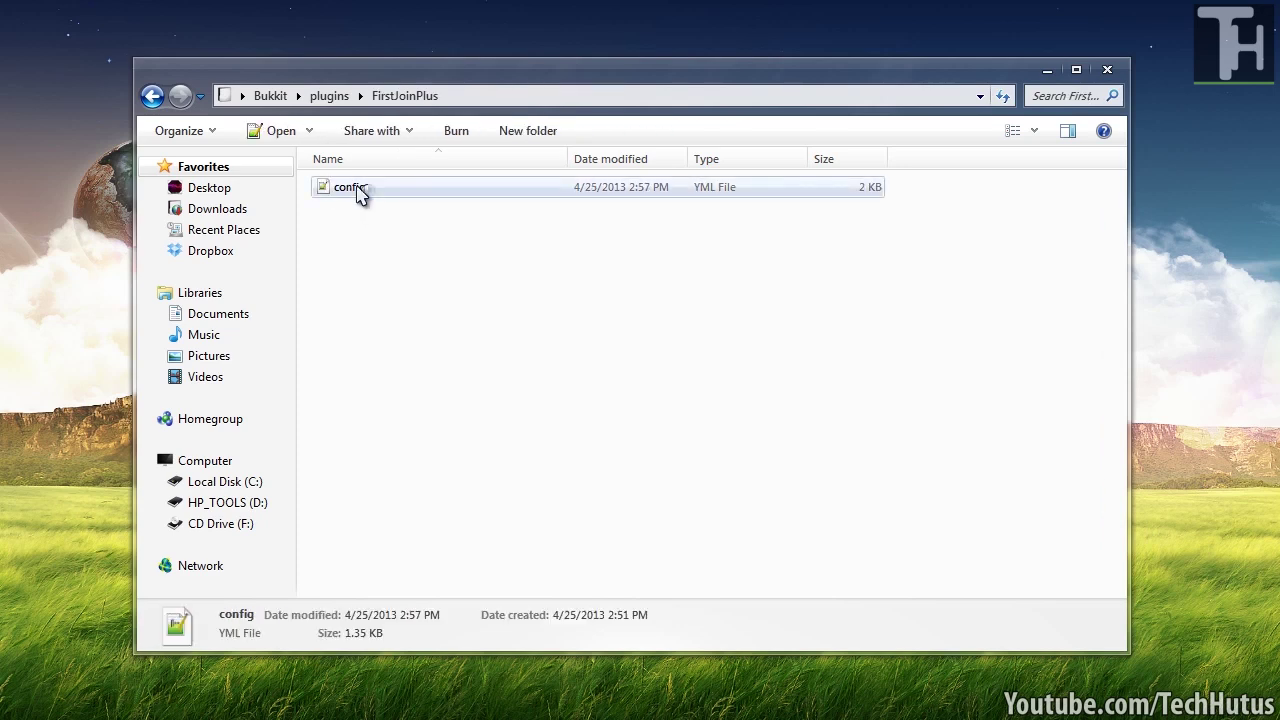
double_click(358, 192)
left_click_drag(533, 113, 209, 49)
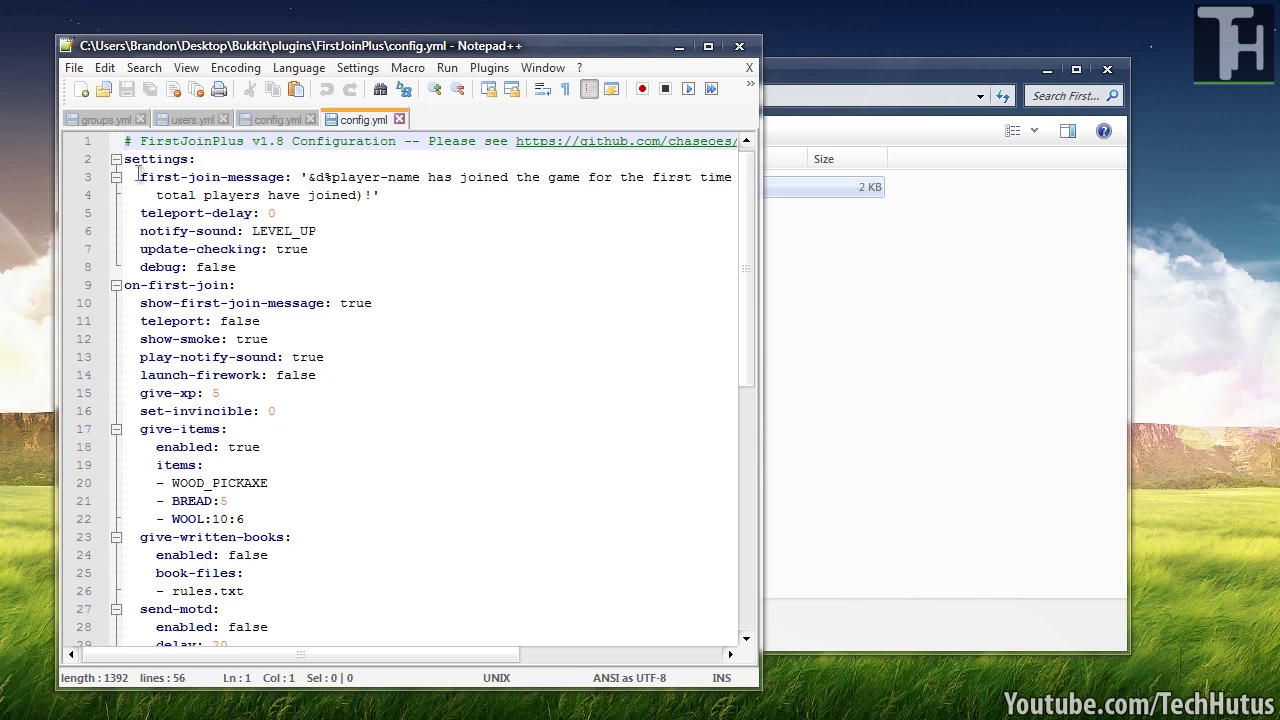
Widen the editor window to fit the full lines and examine the first-join-message setting with its %player-name and %unique-players placeholders
left_click_drag(140, 177, 440, 172)
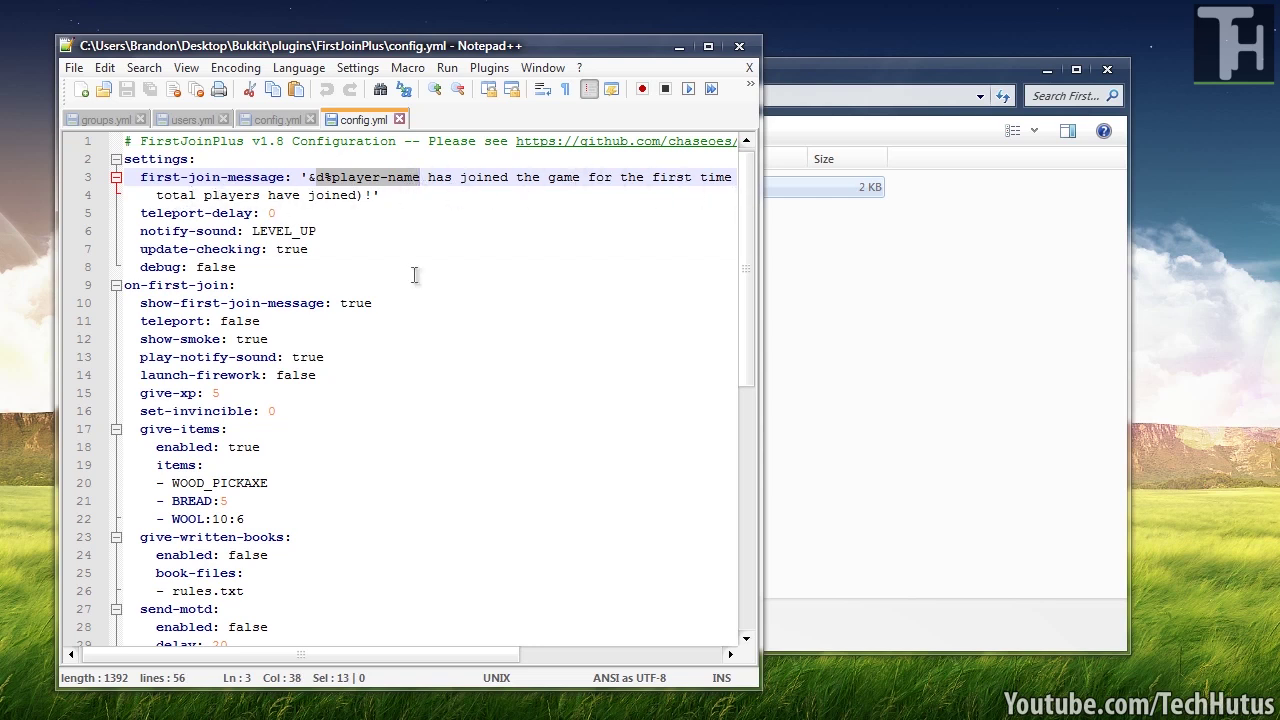
left_click_drag(437, 656, 600, 656)
left_click_drag(761, 497, 1078, 497)
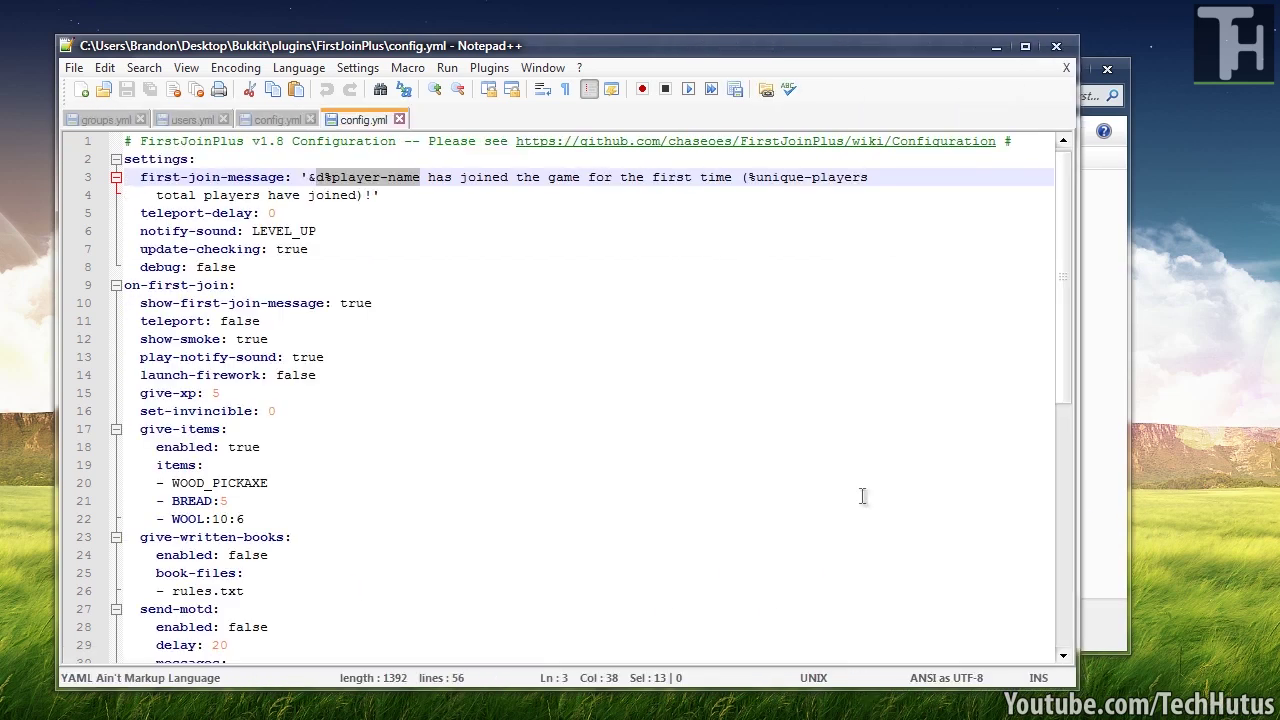
left_click_drag(747, 177, 893, 175)
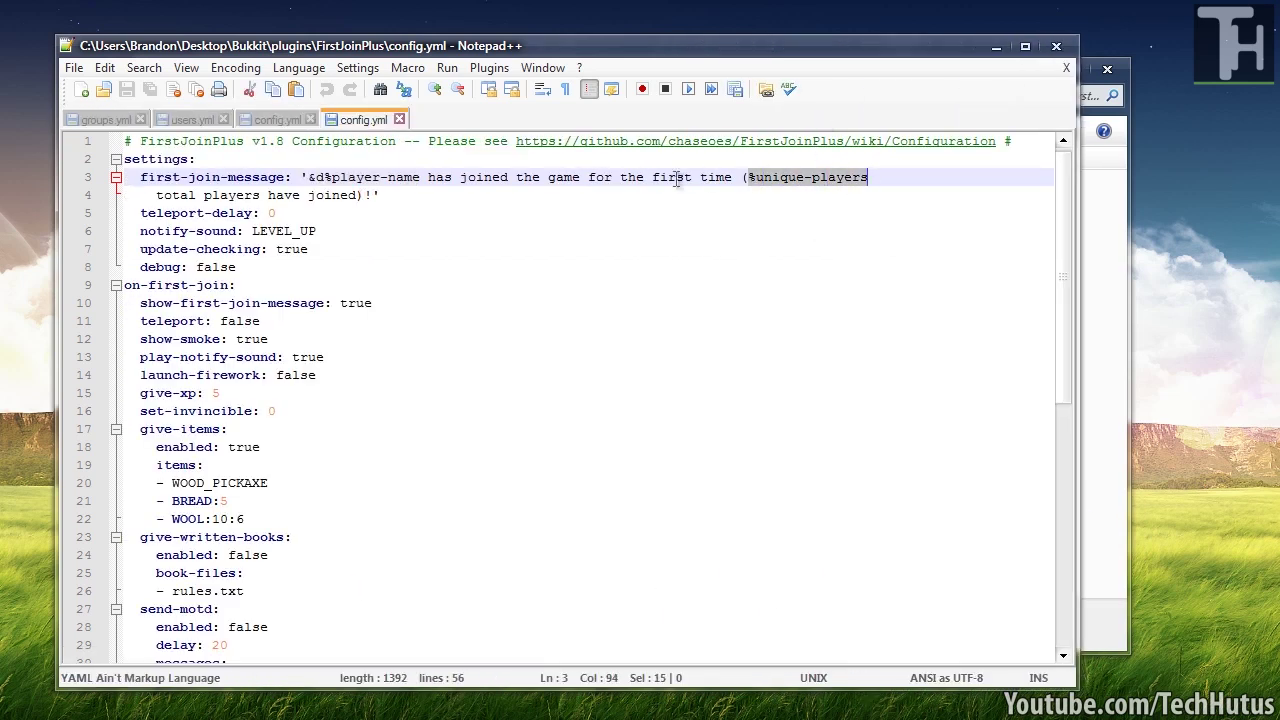
left_click(372, 180)
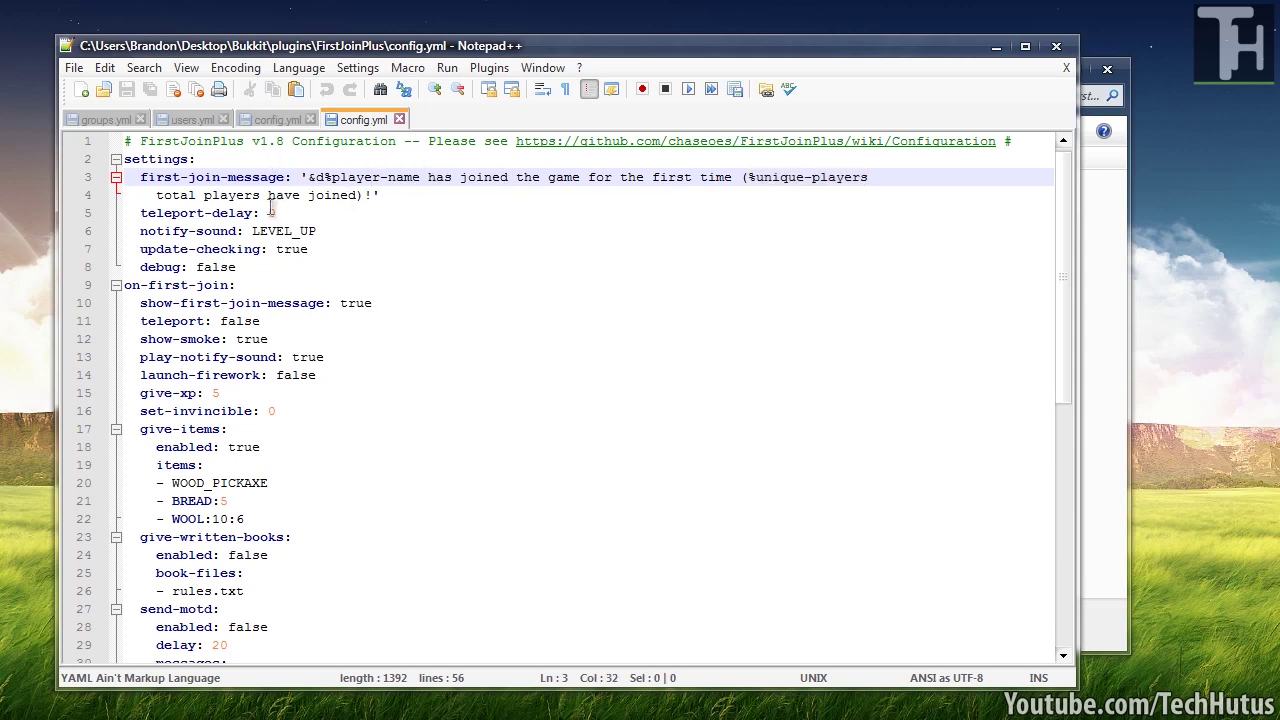
Examine the teleport-delay, notify-sound, update-checking and debug options in the settings section
left_click_drag(280, 212, 133, 214)
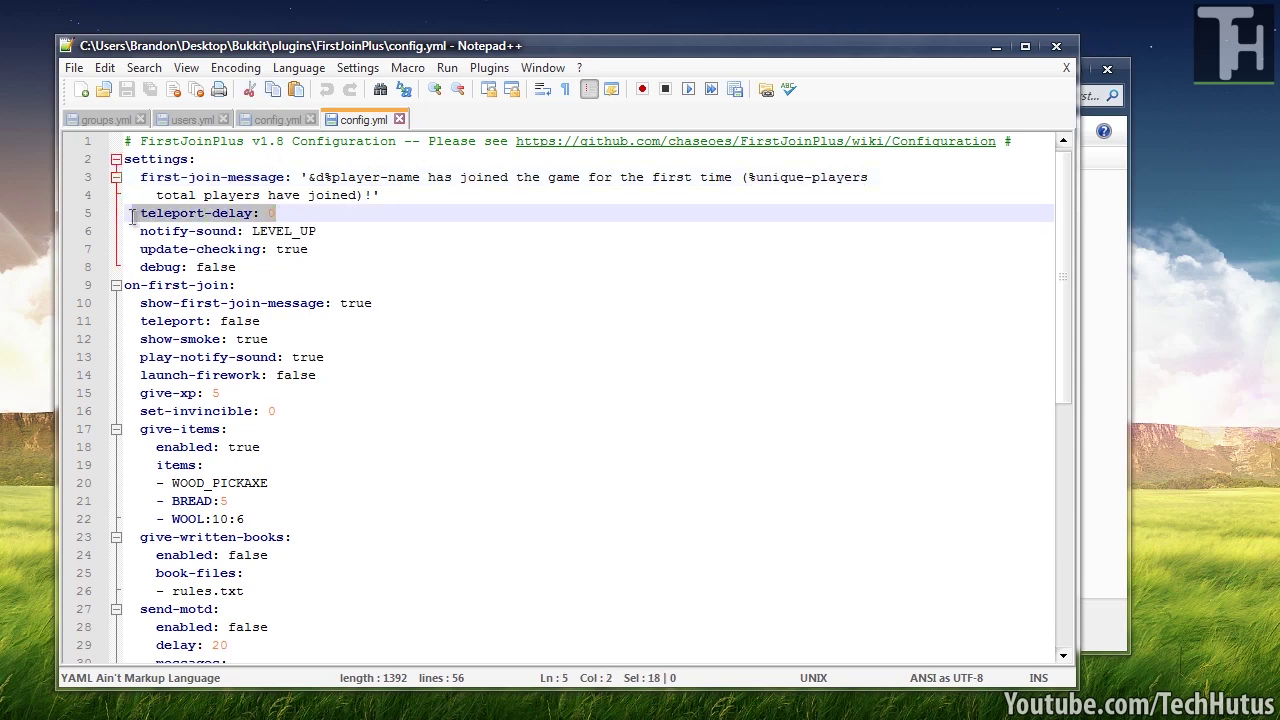
left_click(337, 212)
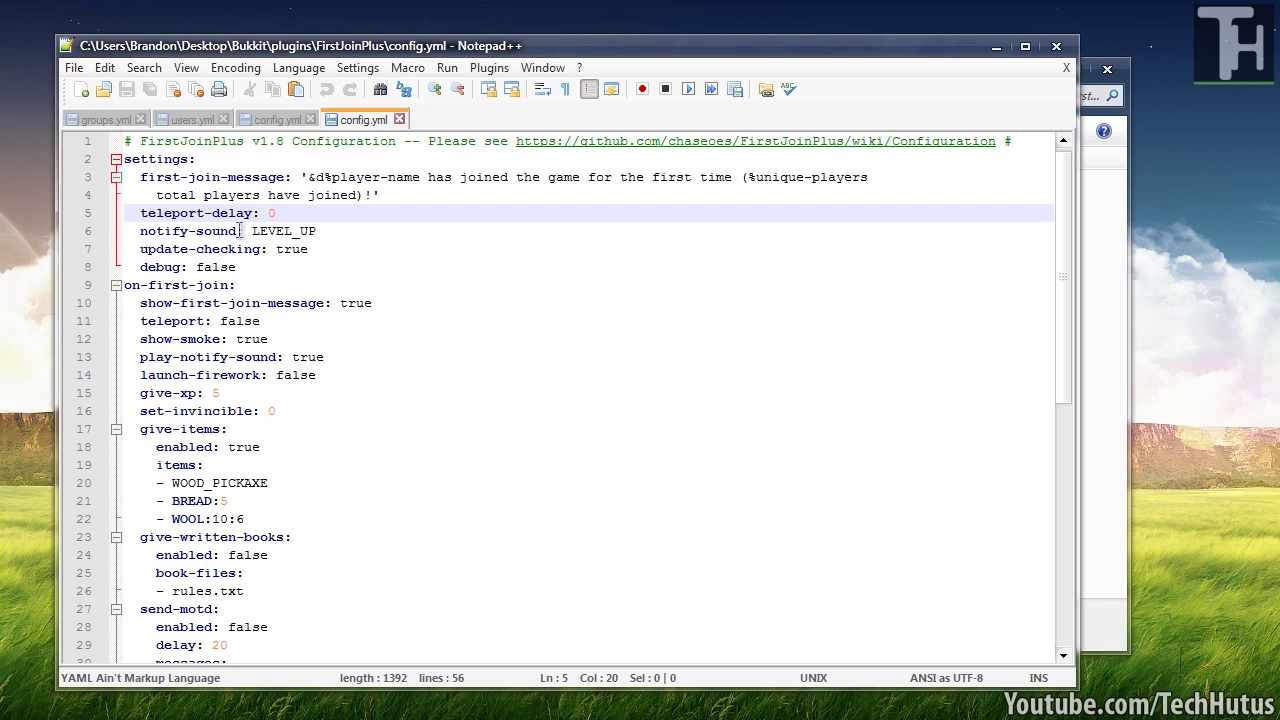
left_click_drag(126, 231, 318, 231)
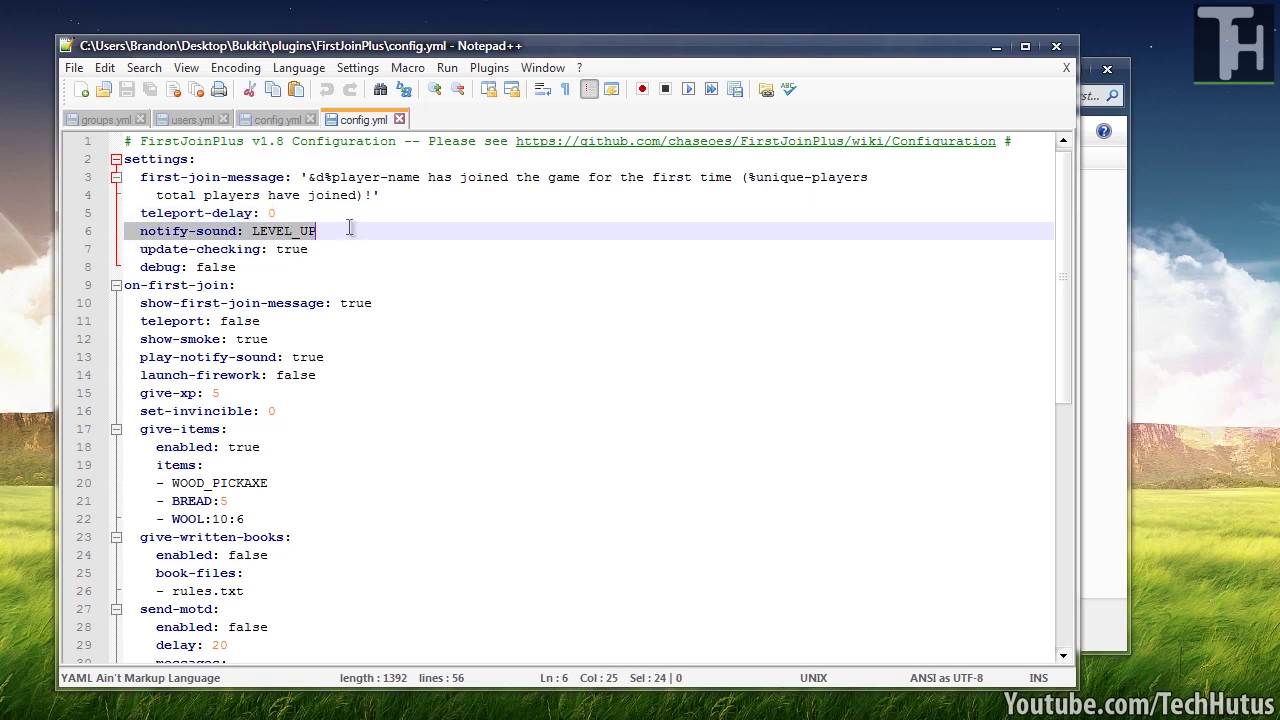
left_click(337, 233)
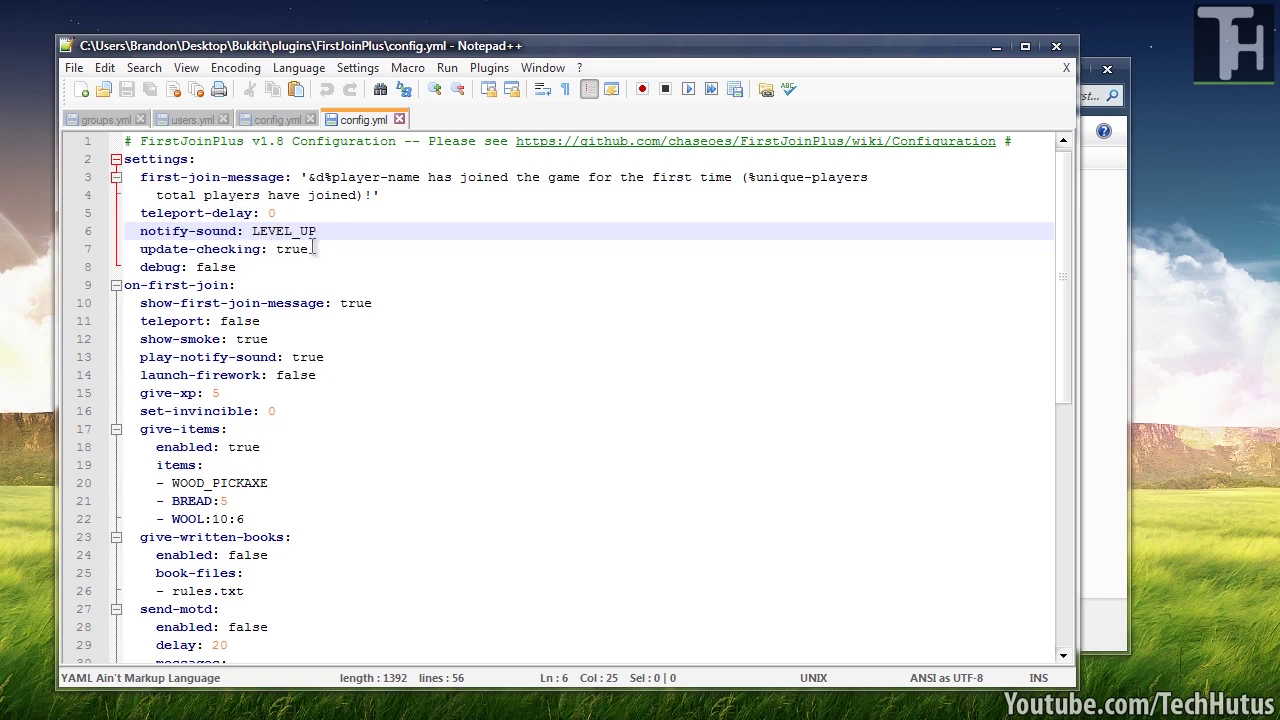
left_click_drag(312, 249, 138, 266)
left_click(310, 302)
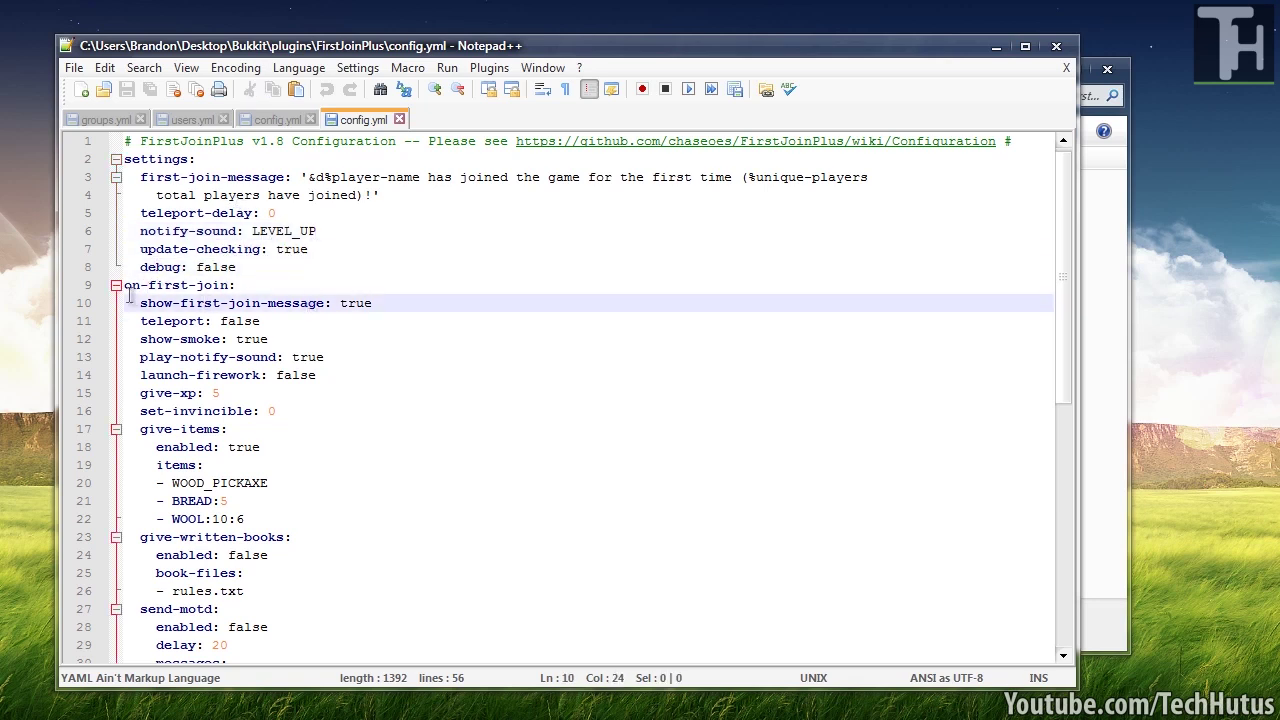
Review the first options of the on-first-join section and set launch-firework to true
left_click_drag(124, 286, 303, 288)
left_click_drag(376, 303, 281, 339)
left_click(315, 304)
left_click(281, 339)
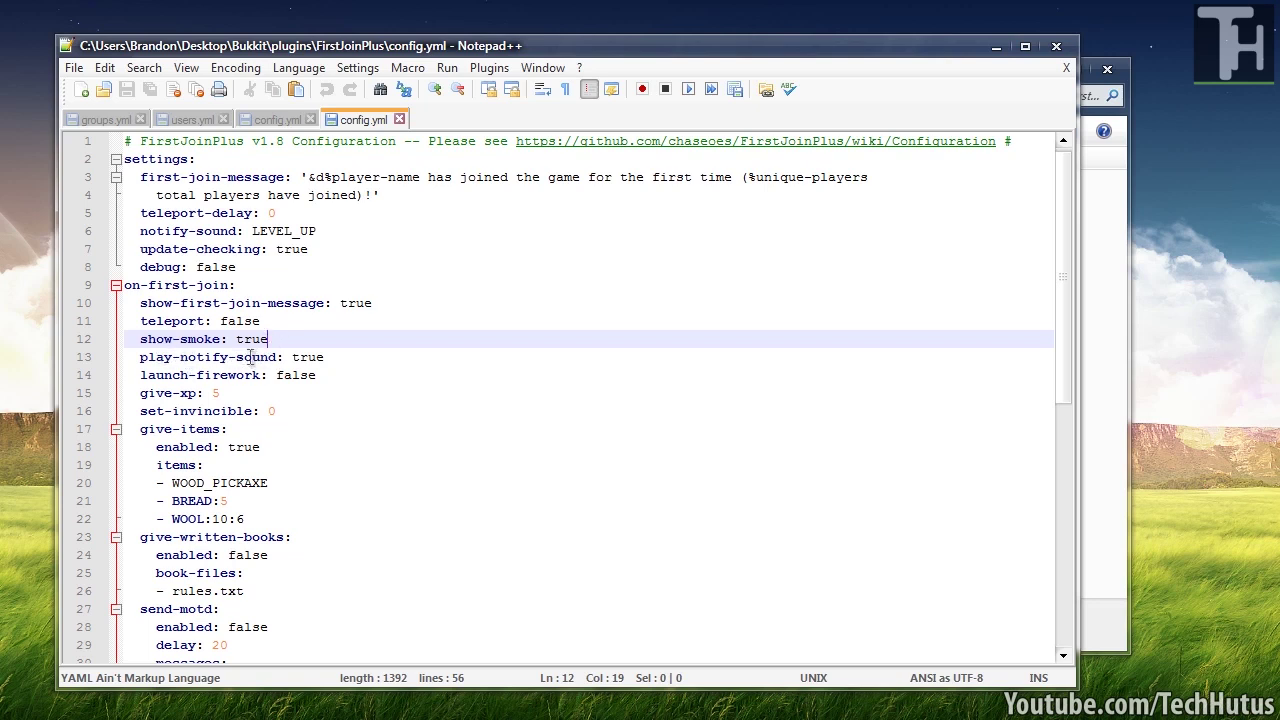
double_click(305, 357)
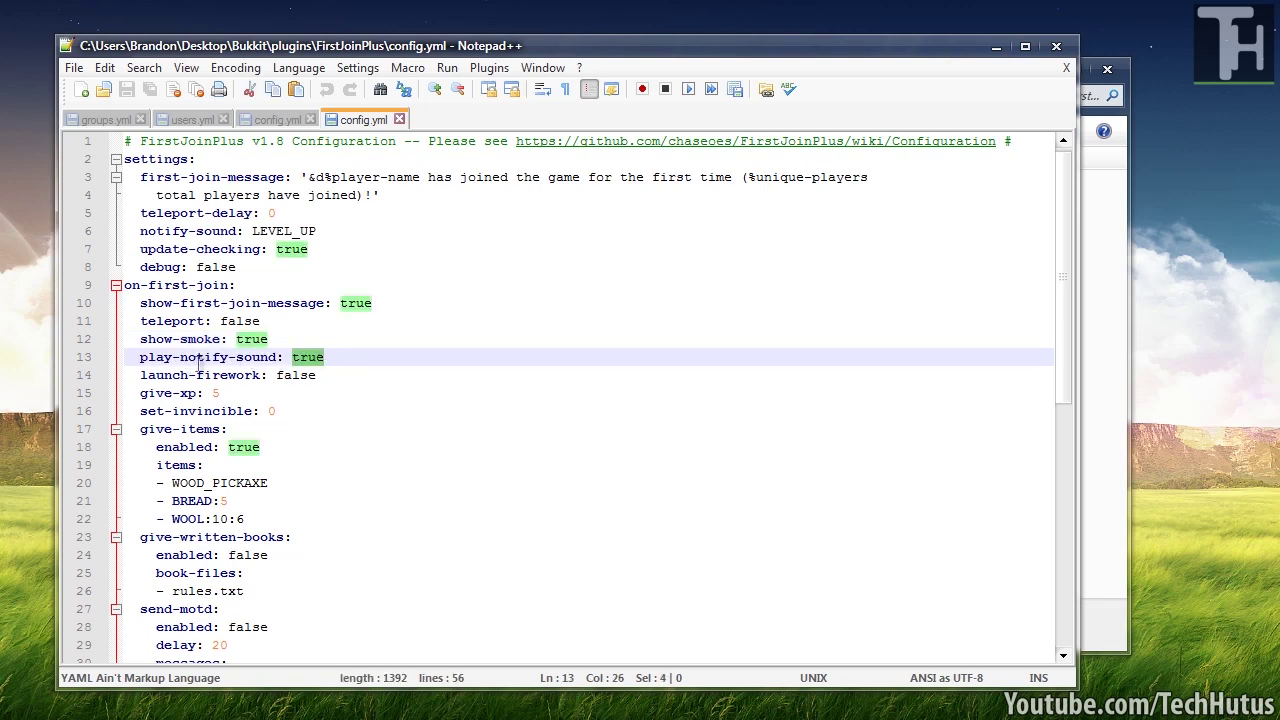
left_click(318, 375)
double_click(296, 375)
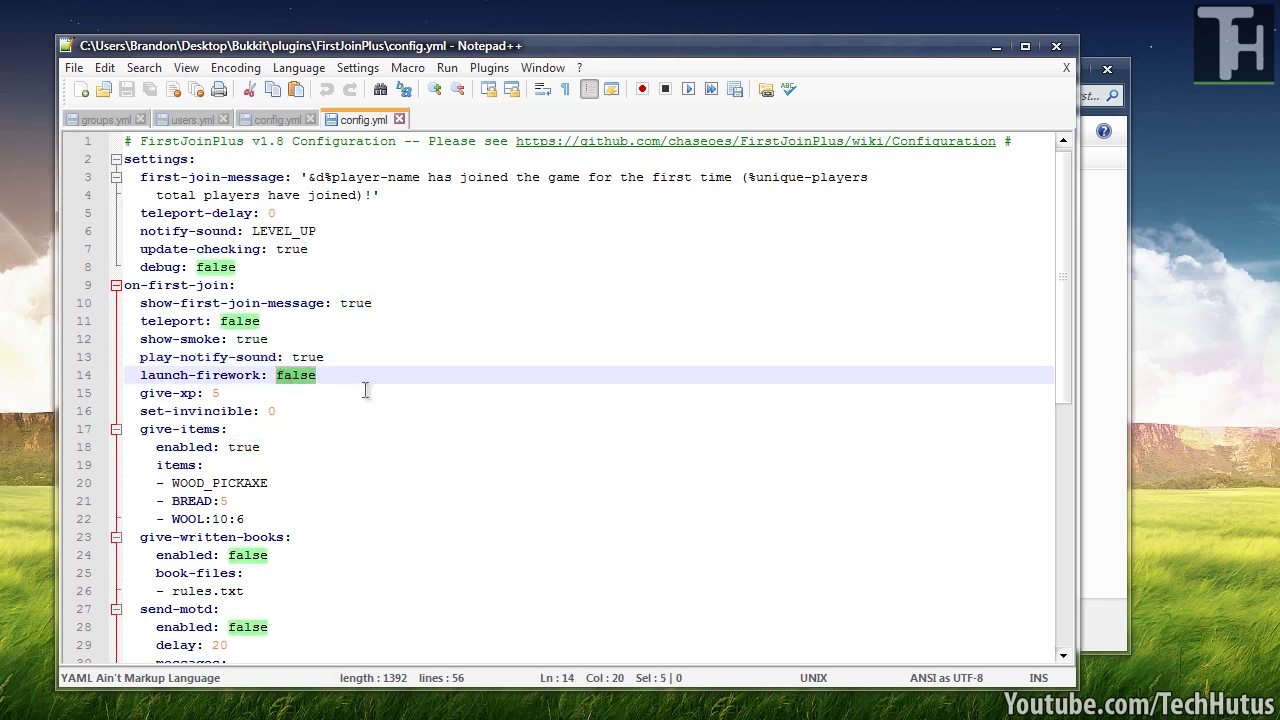
type("tru")
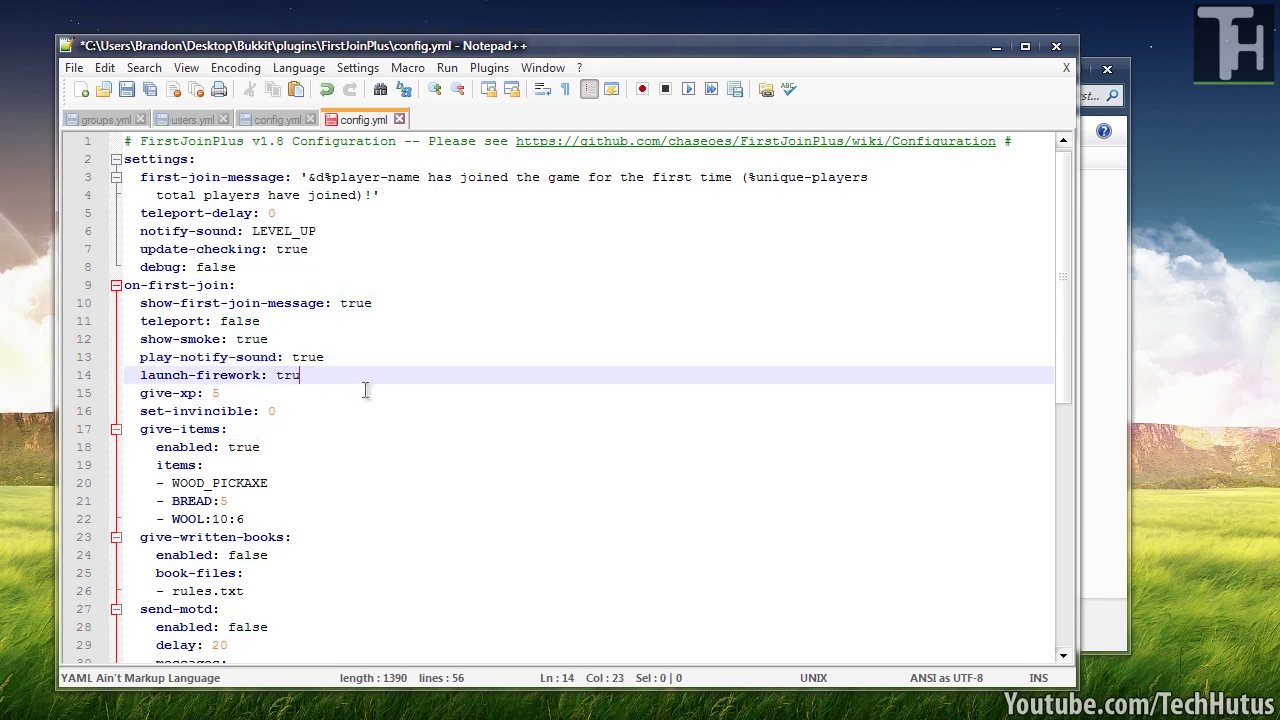
Examine the give-xp, set-invincible and give-items options, including the format of the listed items and amounts
left_click_drag(206, 393, 228, 397)
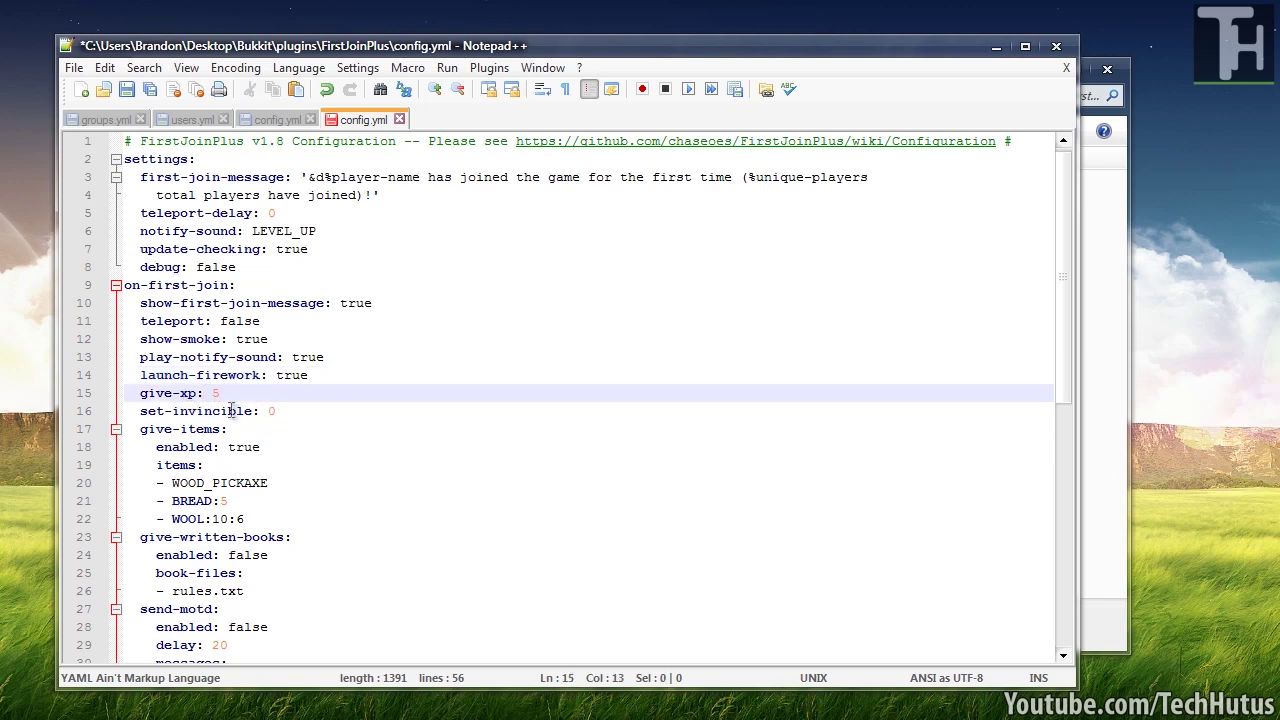
mouse_move(280, 411)
left_mouse_down()
mouse_move(122, 428)
mouse_move(125, 412)
mouse_move(267, 412)
left_mouse_up()
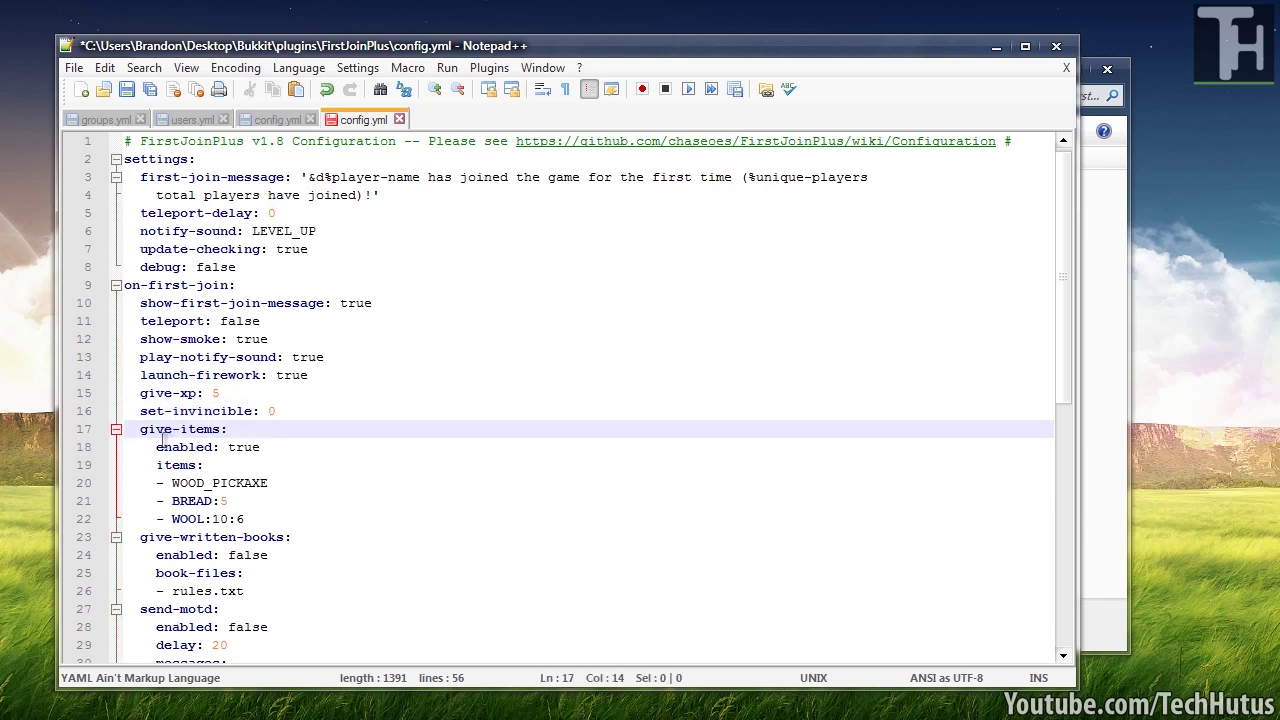
left_click_drag(138, 430, 238, 450)
left_click(361, 462)
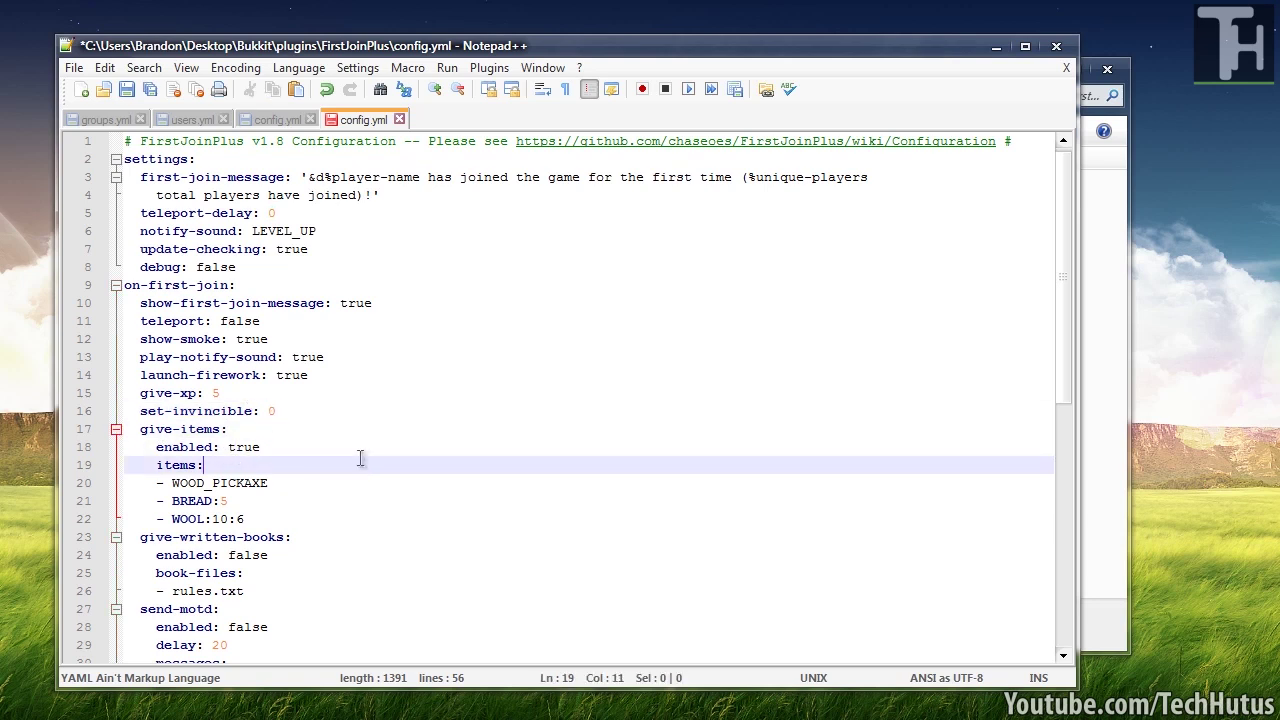
scroll(360, 458, "down", 2)
double_click(232, 340)
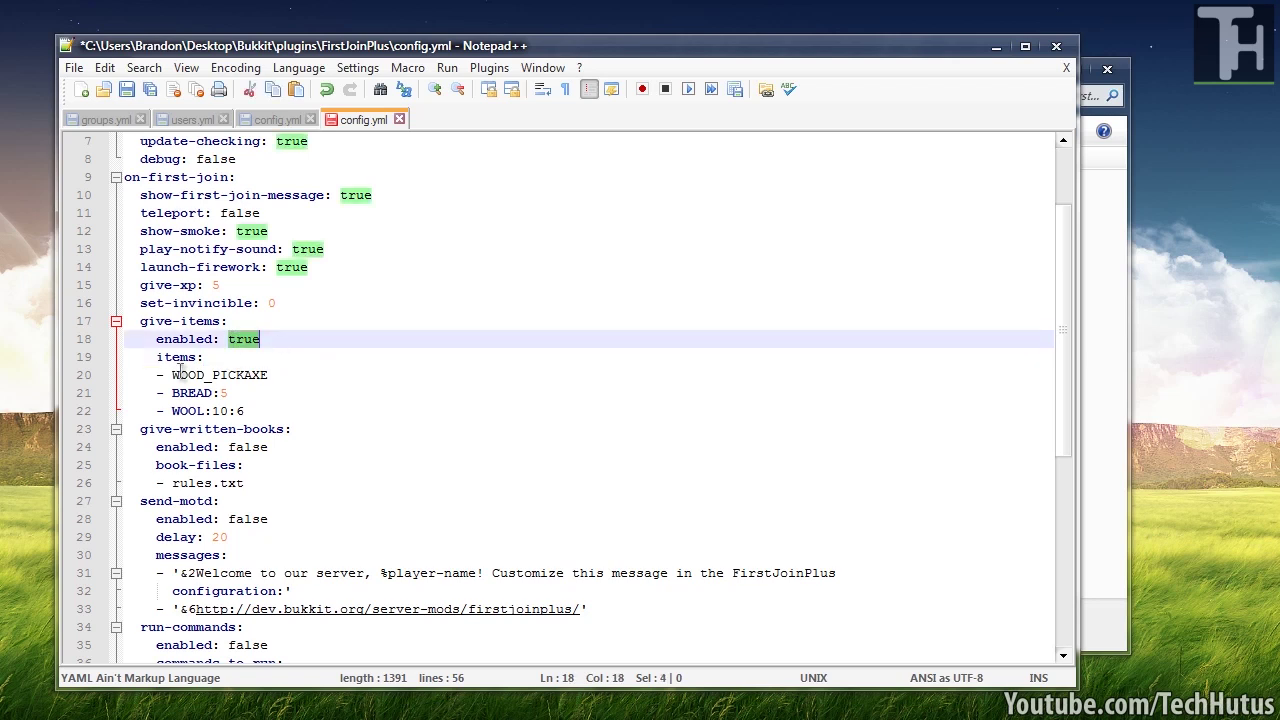
double_click(172, 375)
double_click(192, 394)
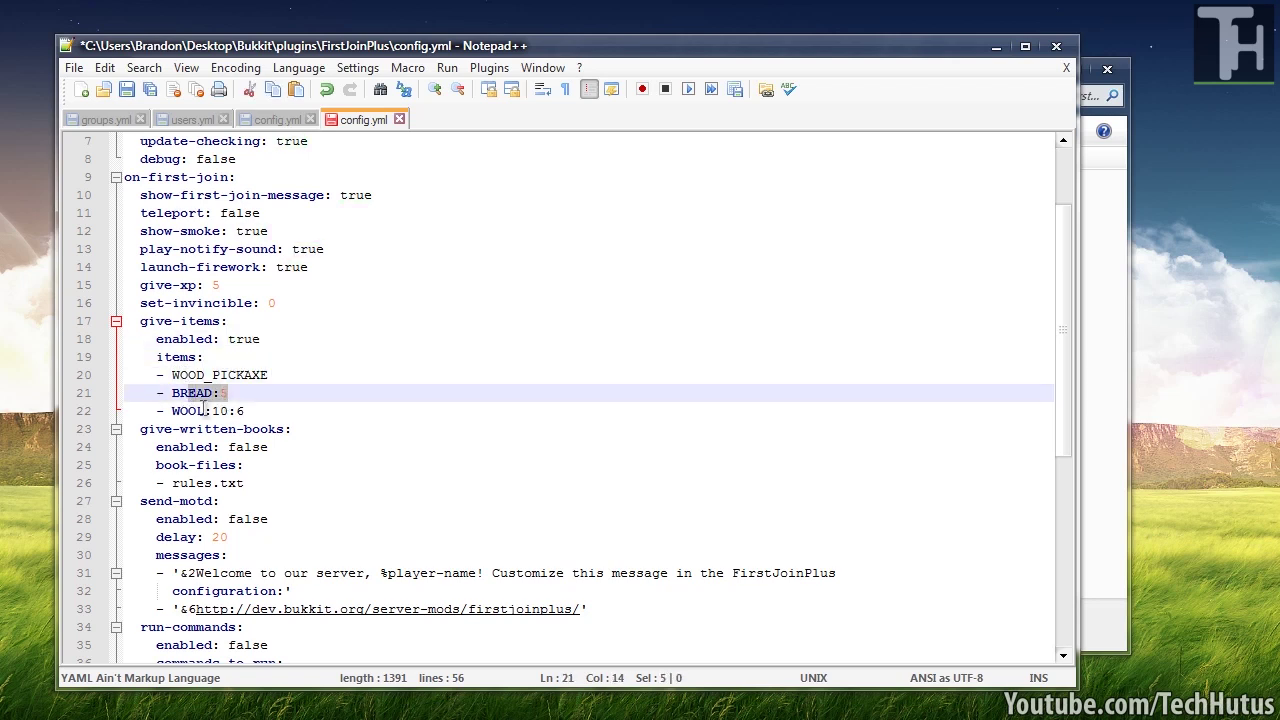
left_click(200, 411)
key("shift+End")
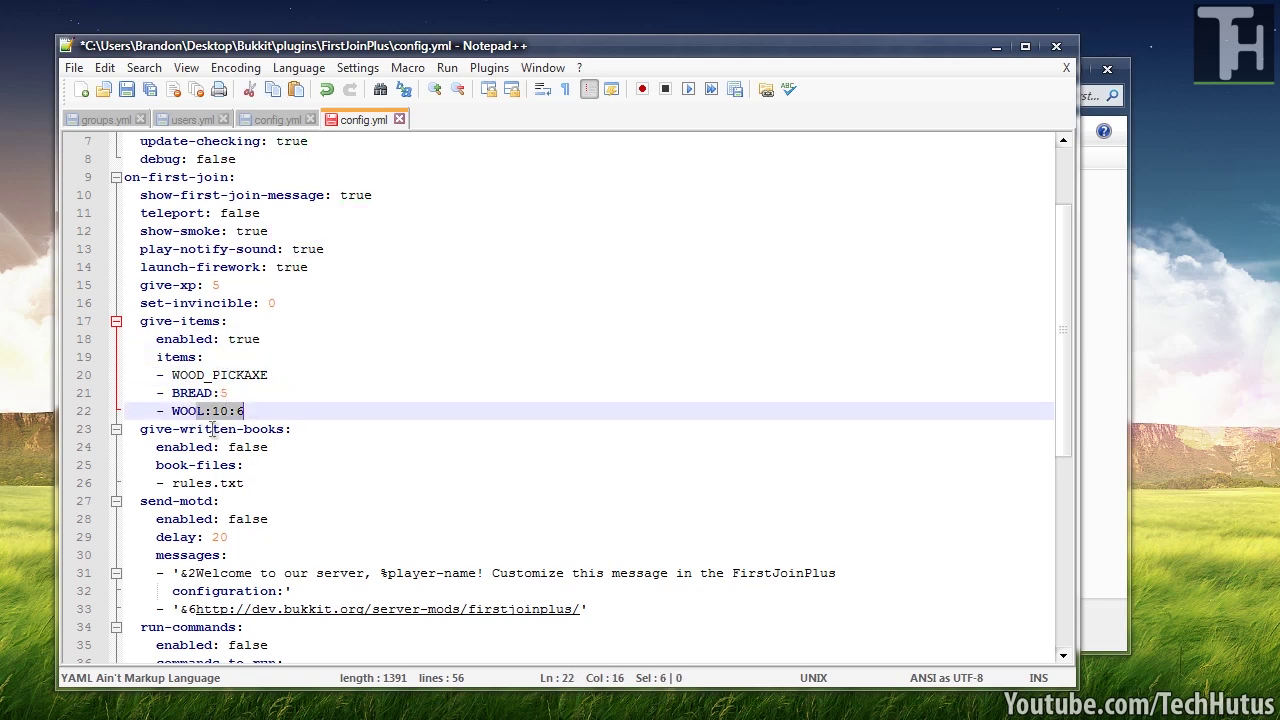
Examine the give-written-books, send-motd and run-commands sections of the configuration
scroll(255, 485, "down", 2)
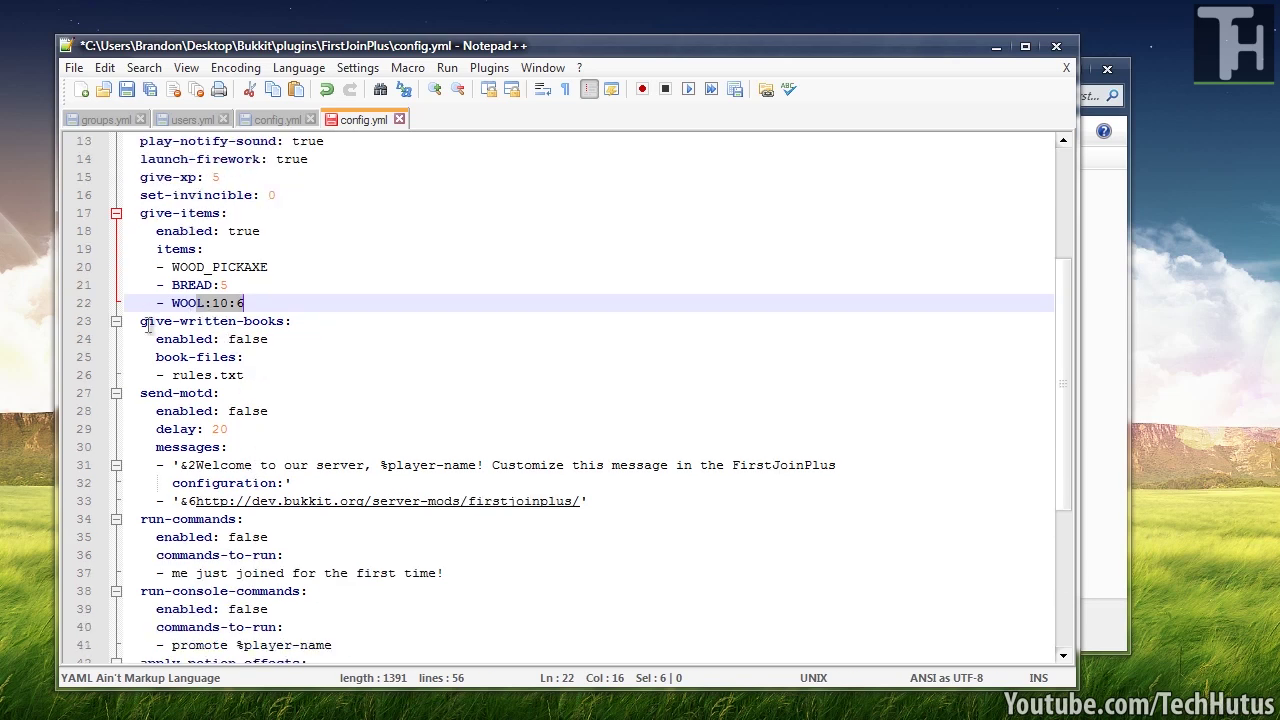
left_click_drag(146, 321, 253, 321)
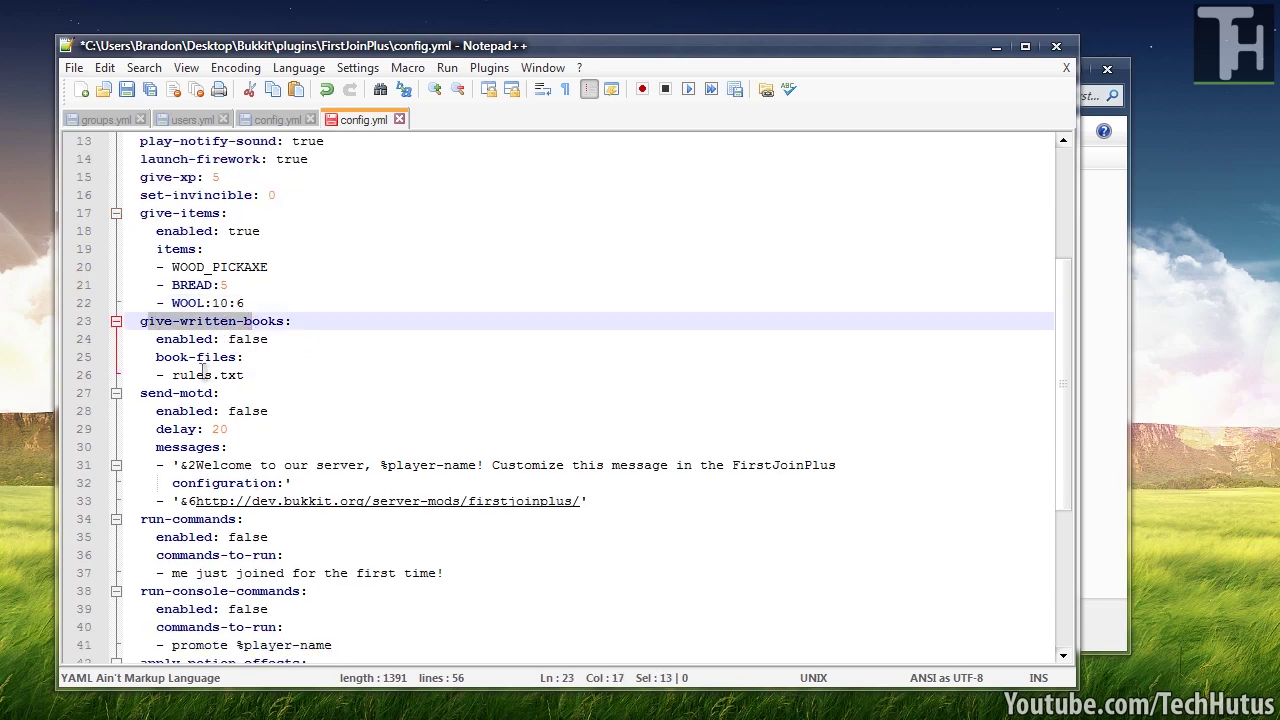
left_click(275, 411)
scroll(280, 412, "down", 2)
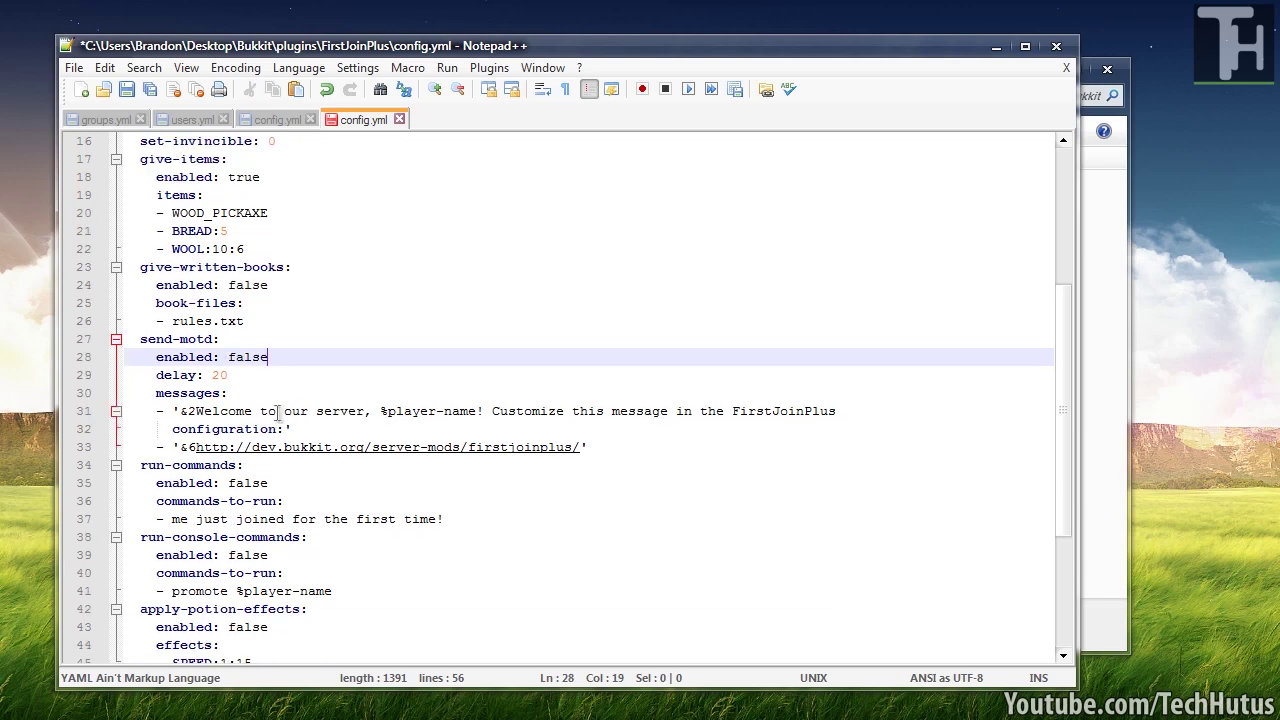
left_click_drag(155, 352, 834, 362)
left_click(657, 398)
scroll(581, 400, "down", 1)
left_click(356, 408)
left_click_drag(137, 356, 470, 408)
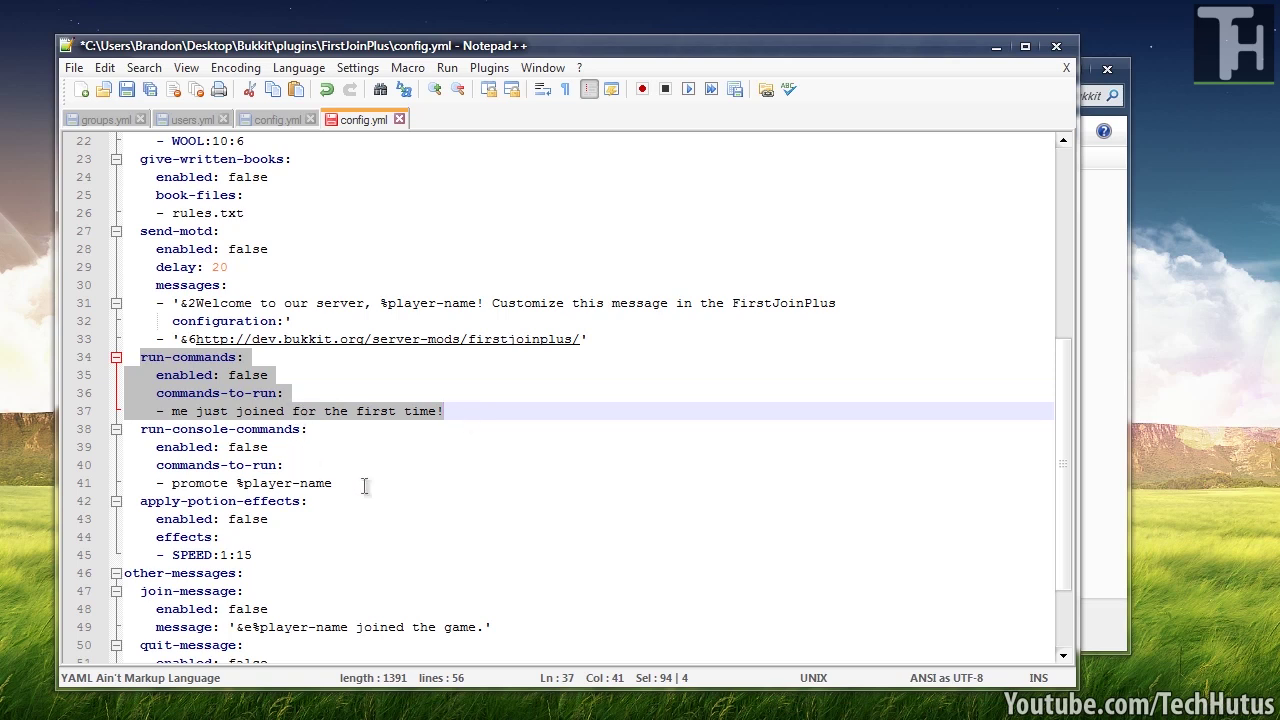
Examine the run-console-commands section with its promote command and the apply-potion-effects section with its speed effect
left_click_drag(365, 488, 117, 429)
left_click(284, 465)
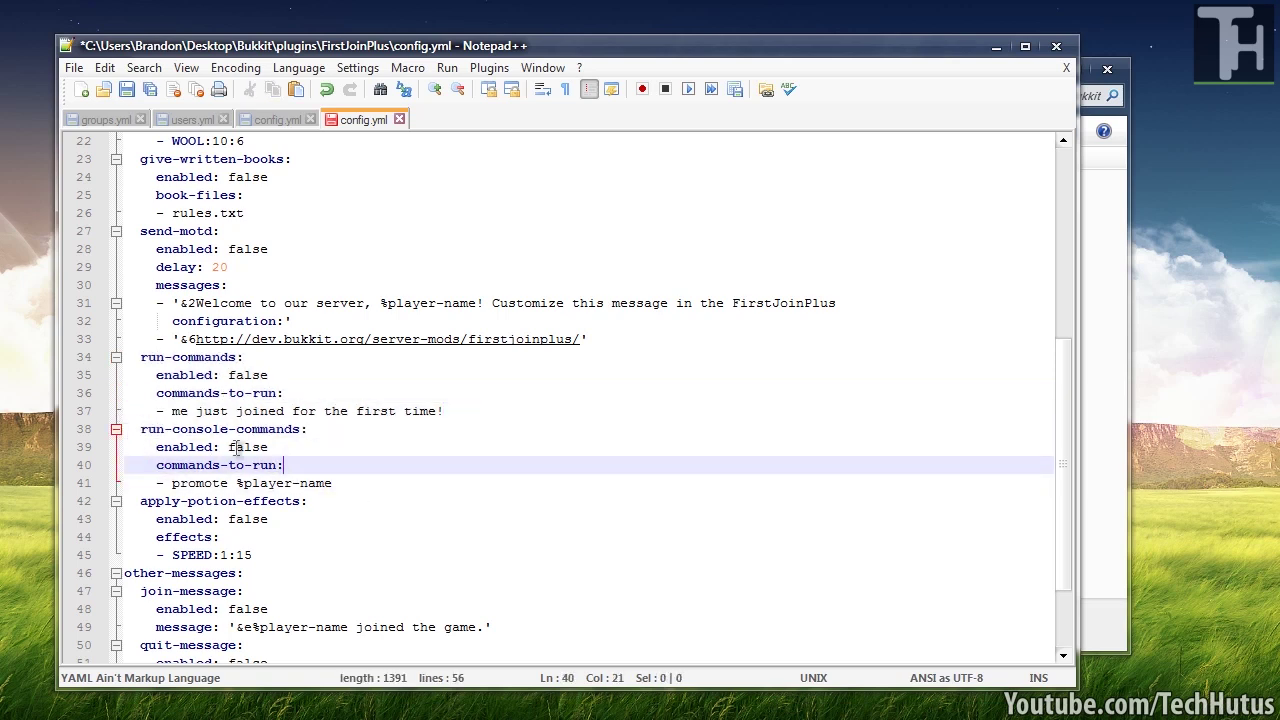
left_click(232, 446)
left_click_drag(157, 483, 340, 483)
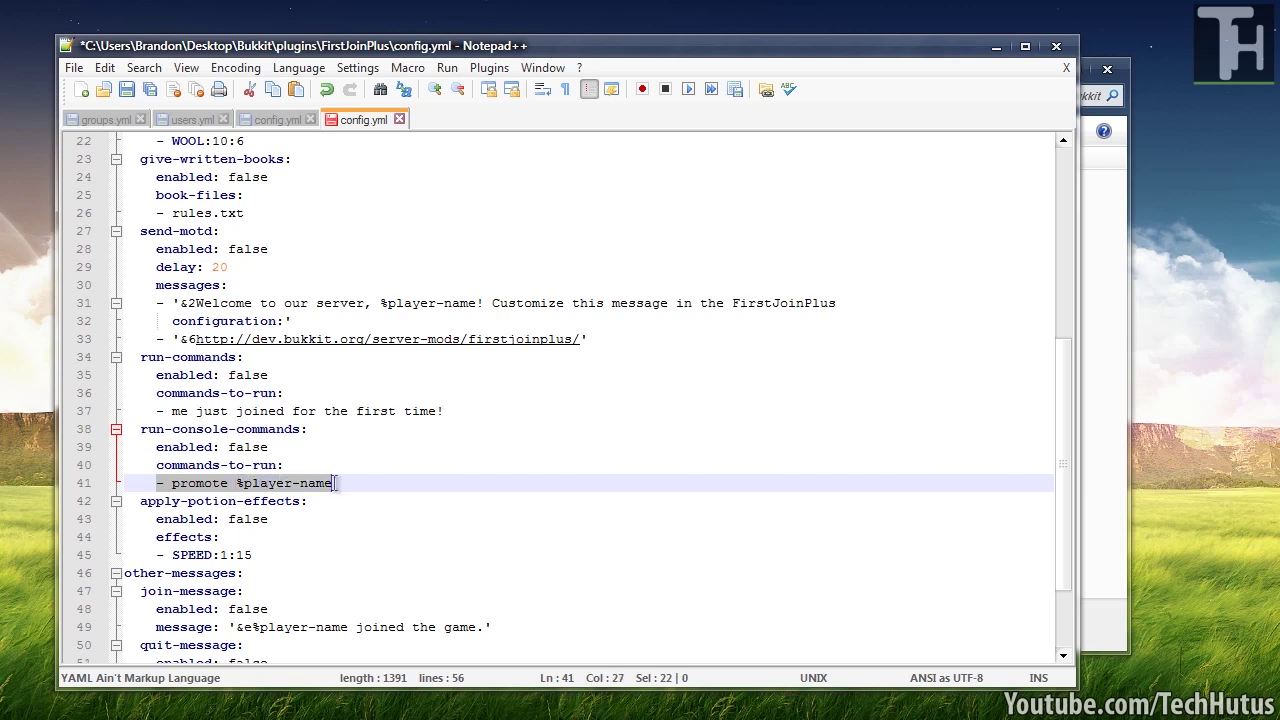
left_click(412, 487)
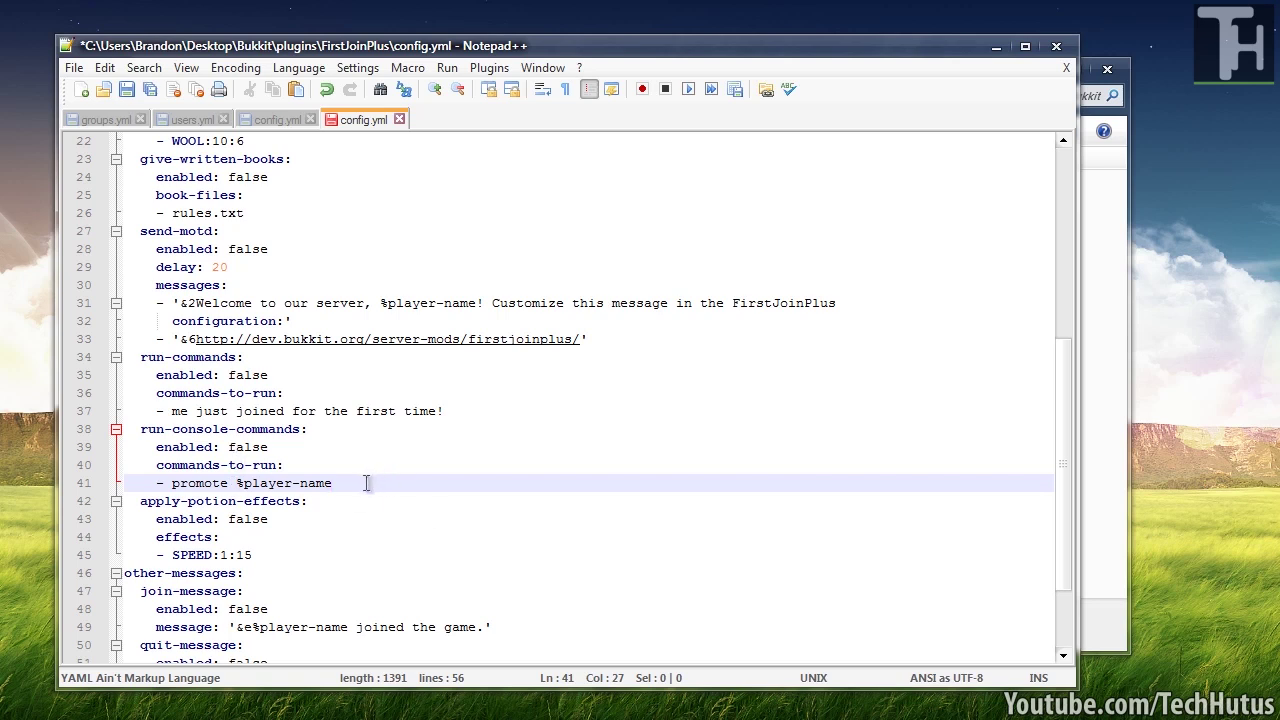
left_click(302, 501)
scroll(304, 505, "down", 2)
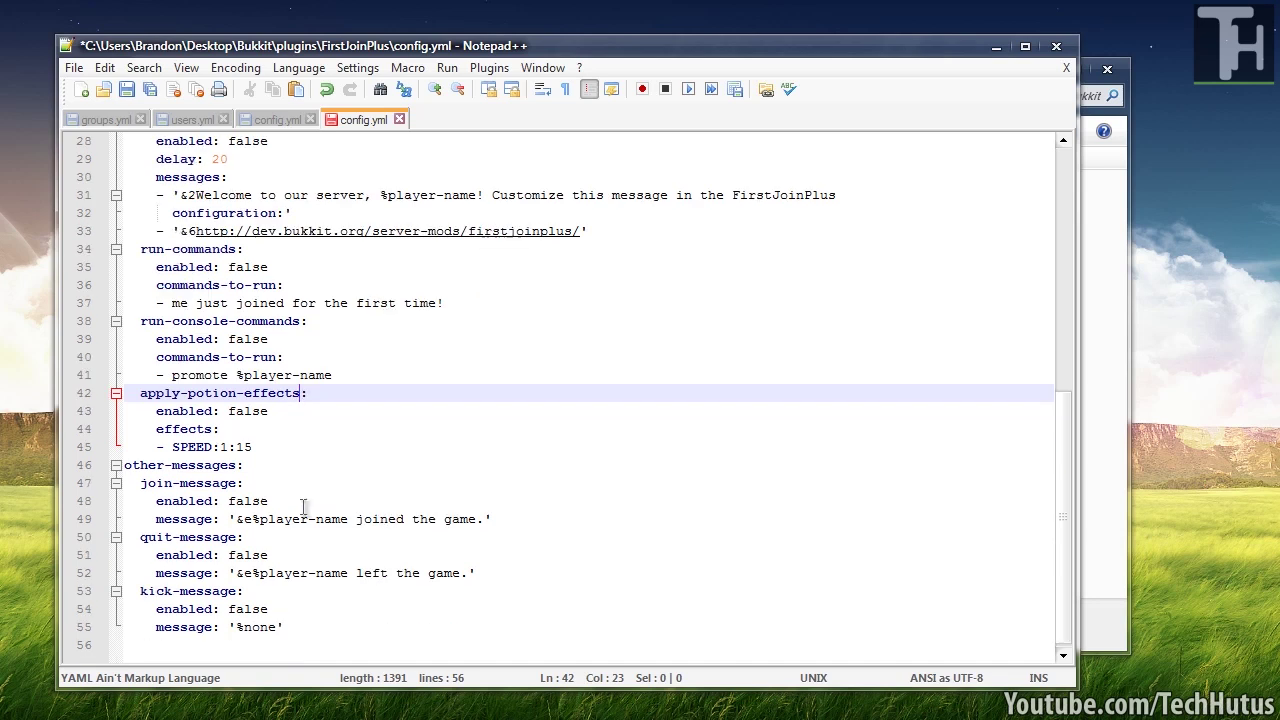
left_click(270, 412)
left_click_drag(251, 412, 212, 447)
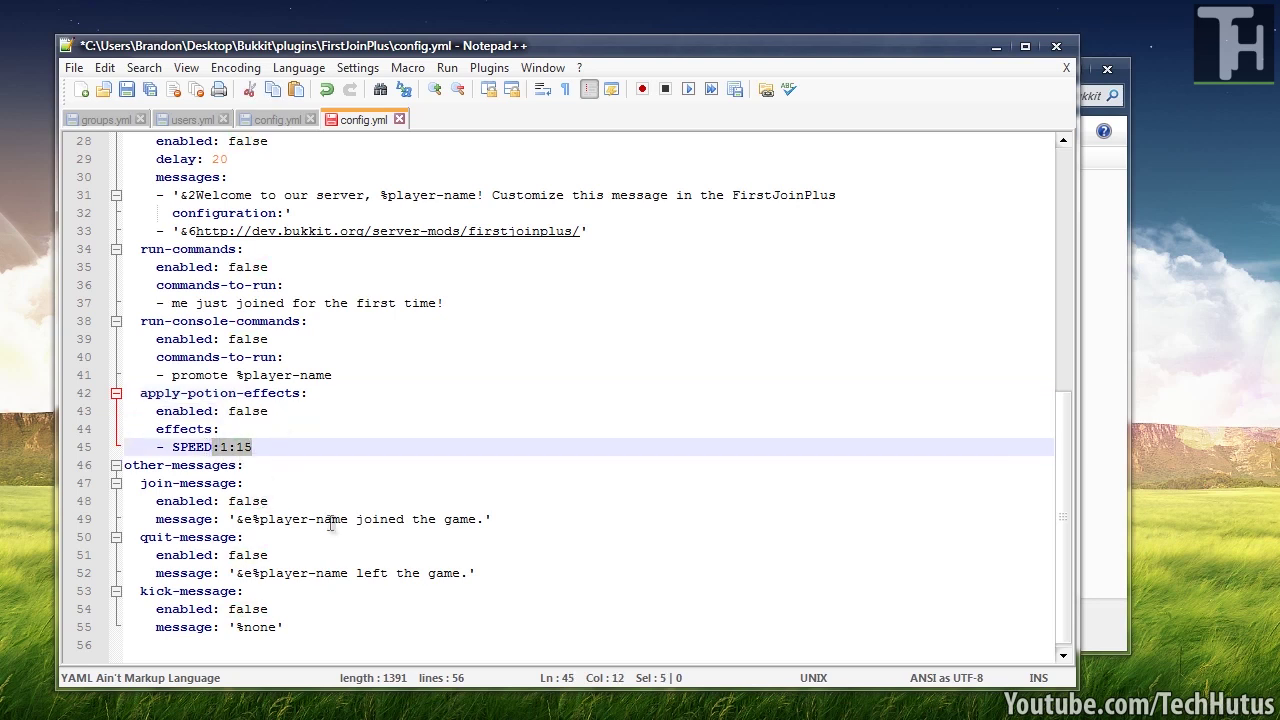
Examine the join, quit and kick message settings in the other-messages section
left_click(267, 462)
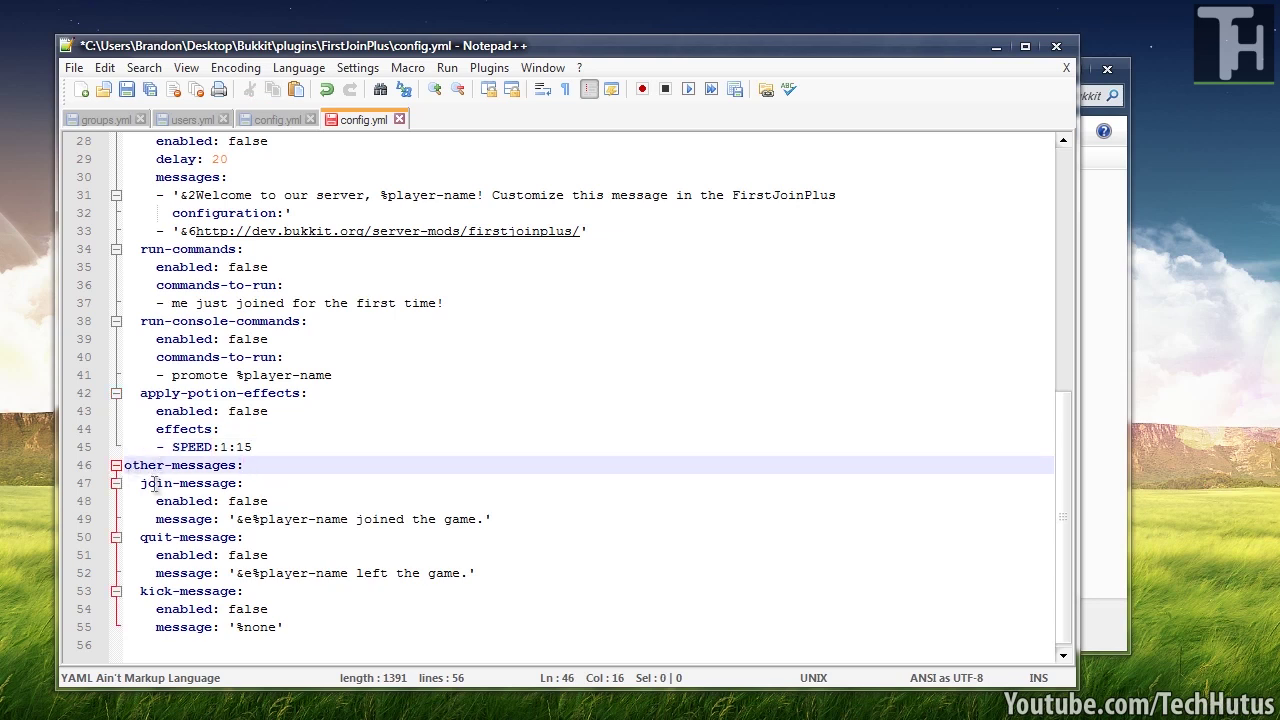
left_click_drag(137, 482, 291, 503)
left_click(340, 519)
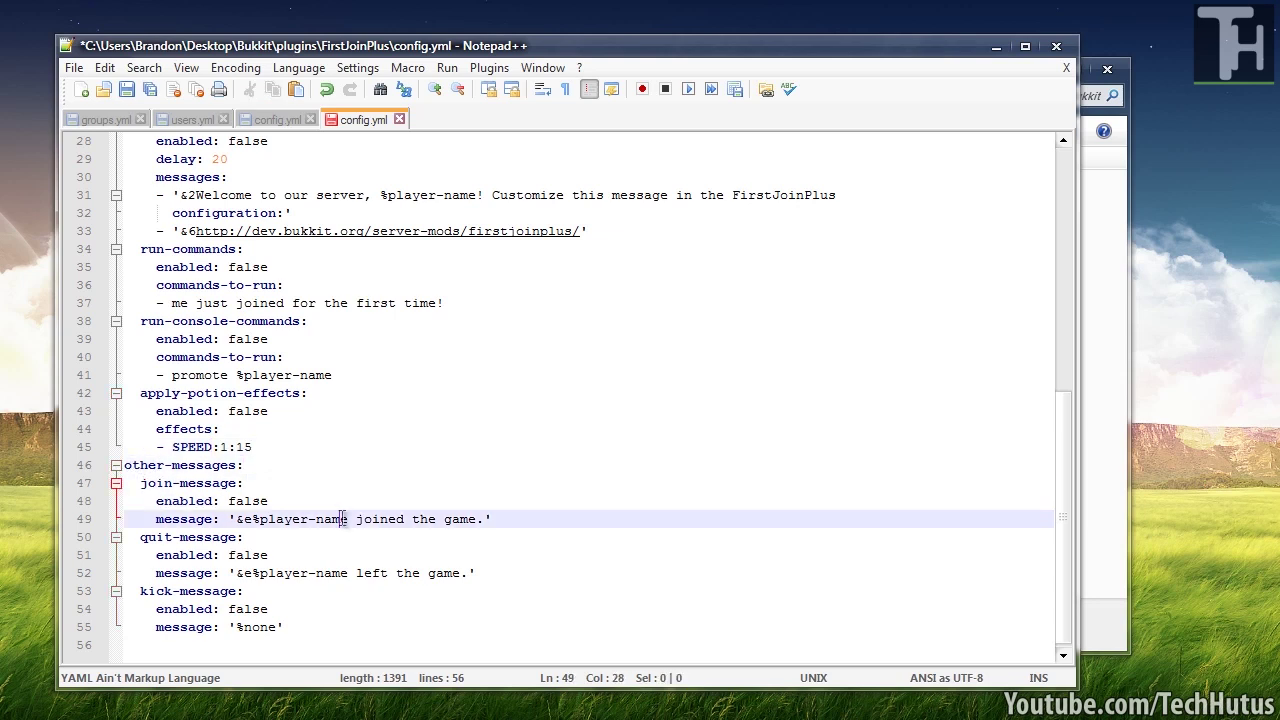
left_click_drag(420, 516, 260, 519)
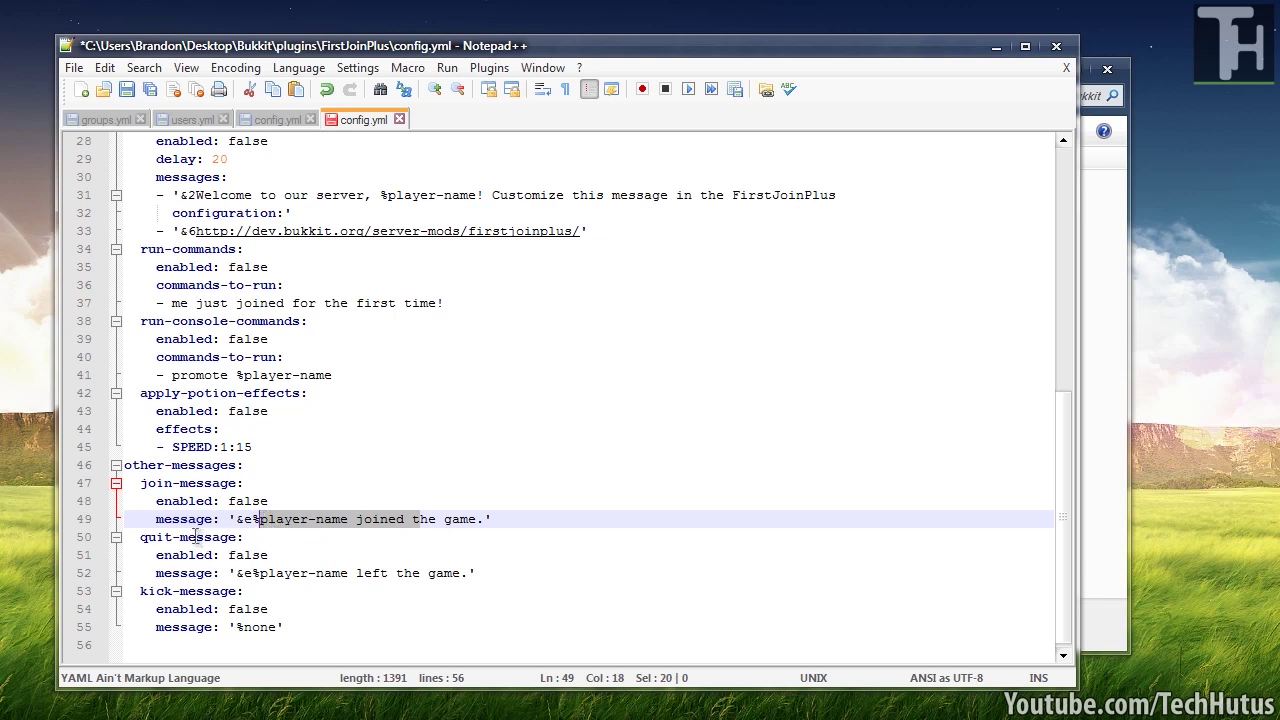
left_click_drag(268, 573, 428, 573)
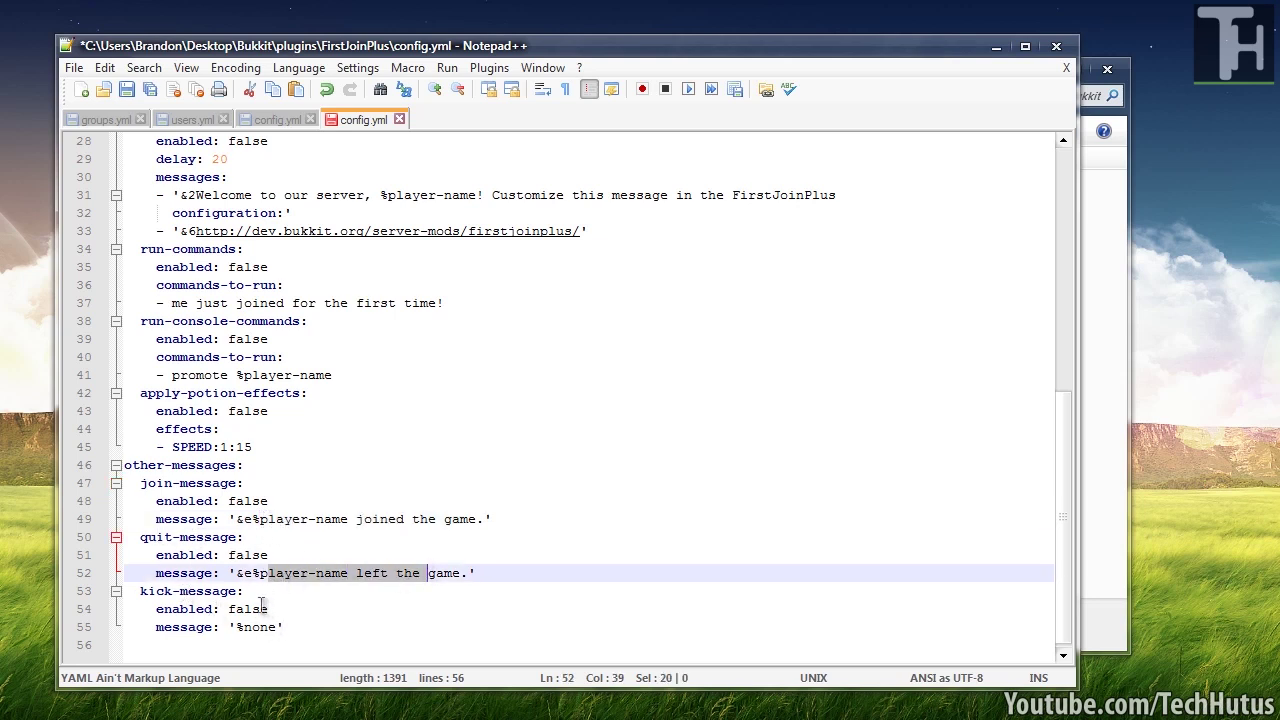
left_click_drag(390, 641, 118, 450)
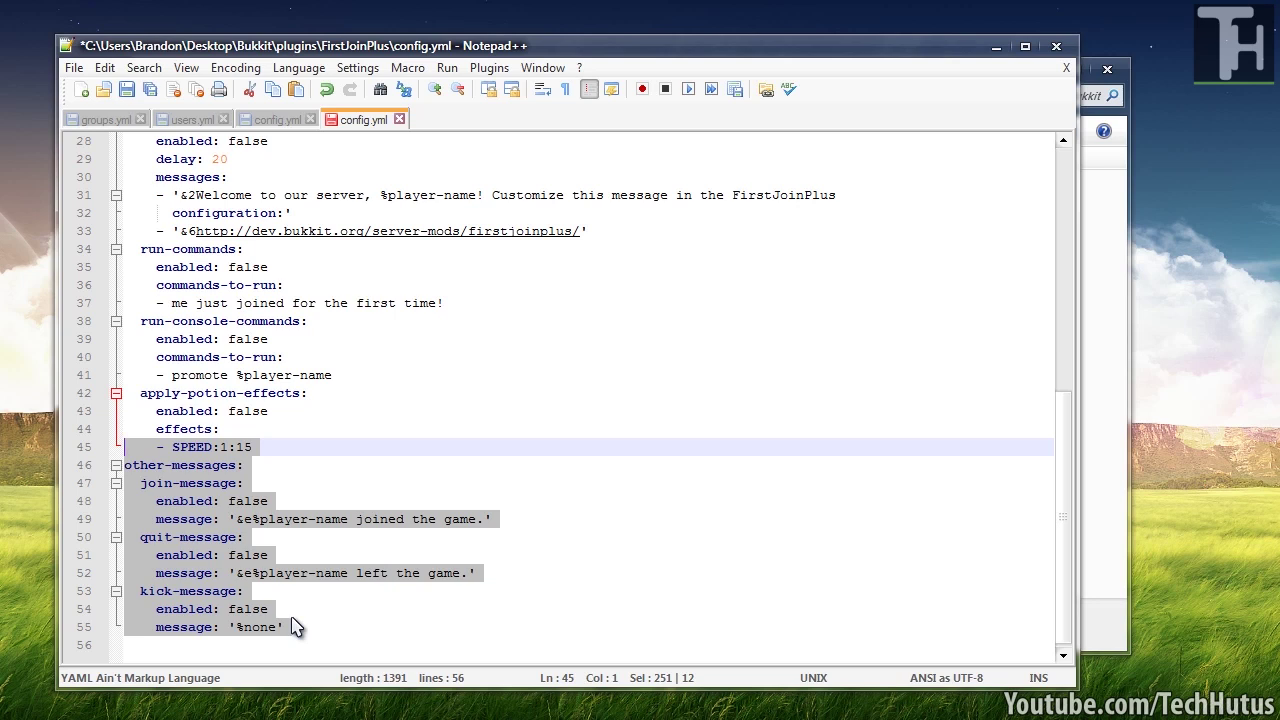
Save config.yml and close the editor
left_click(340, 609)
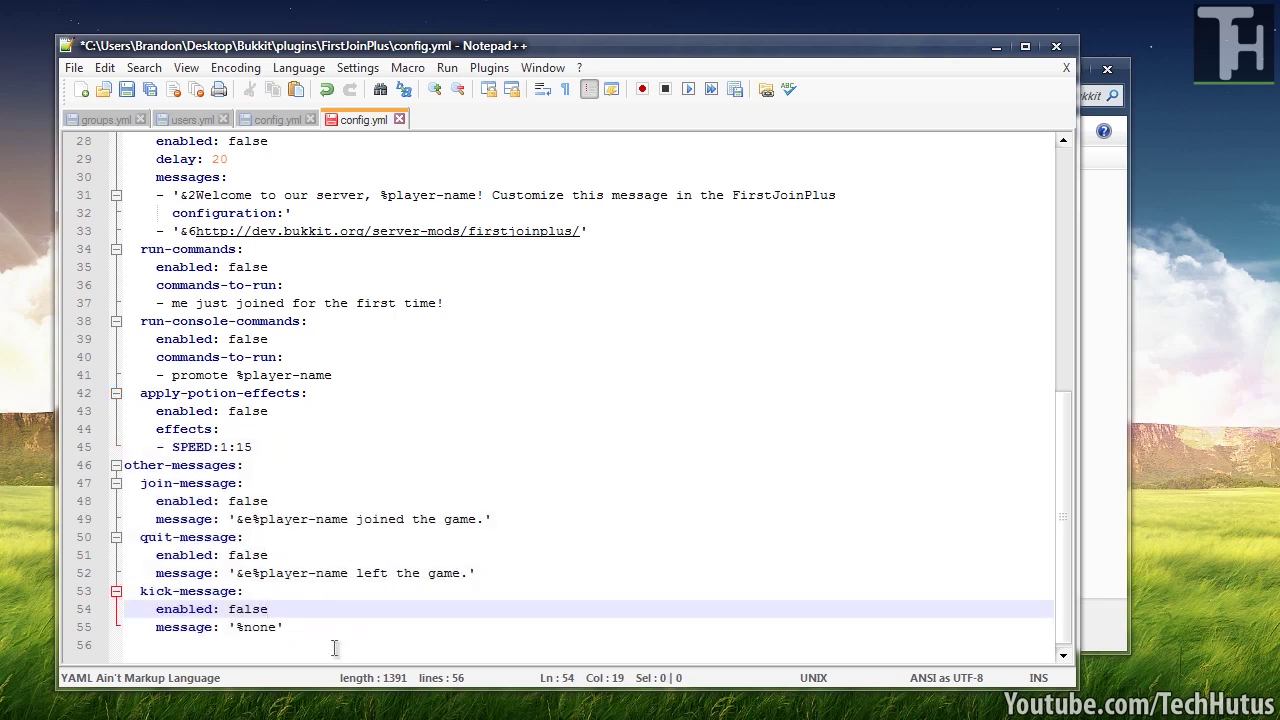
left_click(126, 89)
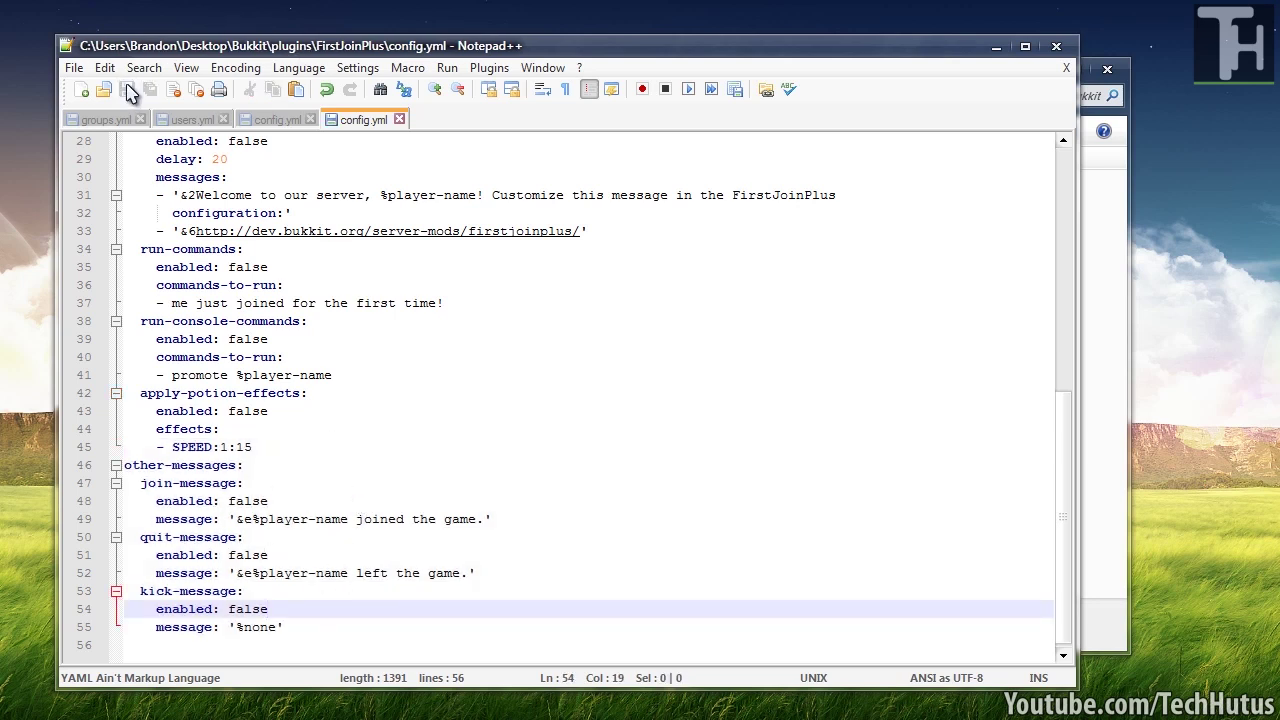
left_click(1055, 47)
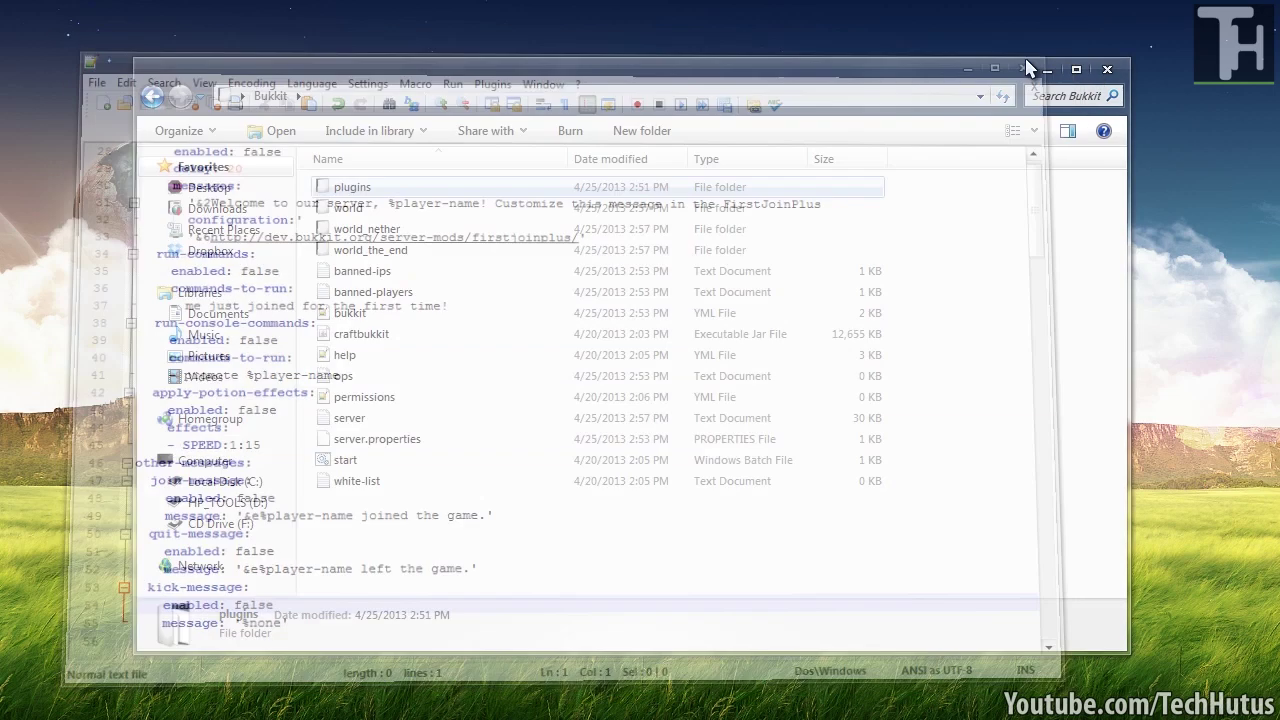